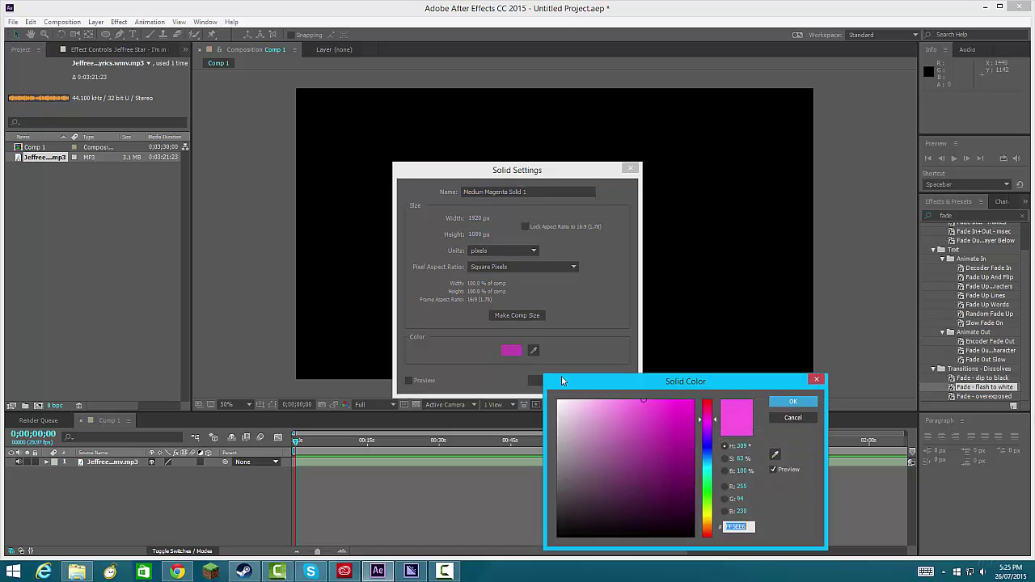
Step: Create a 1920 x 1080 px solid layer filled with bright red
{"action": "left_click_drag", "start_coordinate": [707, 451], "coordinate": [708, 402]}
{"action": "left_click", "coordinate": [642, 408]}
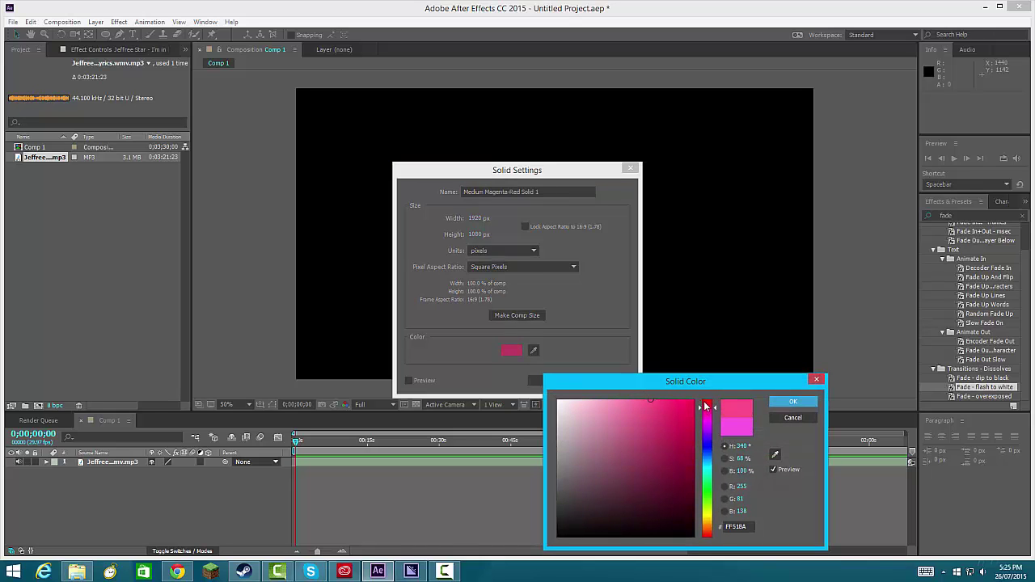
{"action": "left_click", "coordinate": [792, 401]}
{"action": "left_click", "coordinate": [553, 382]}
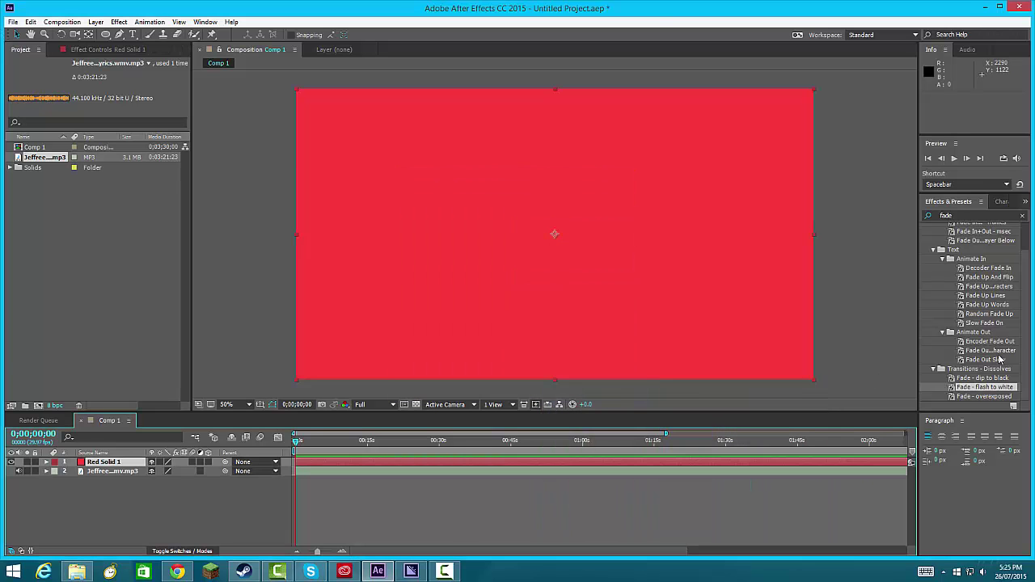
Step: Search the effects for "grad" and apply Gradient Ramp to the red solid layer
{"action": "left_click", "coordinate": [977, 213]}
{"action": "type", "text": "graa"}
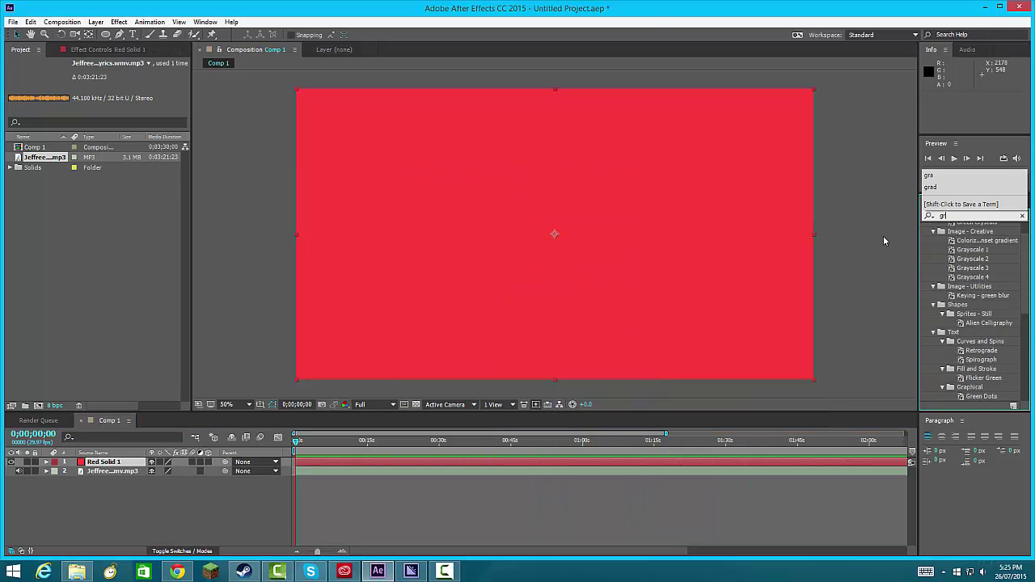
{"action": "key", "text": "BackSpace"}
{"action": "type", "text": "d"}
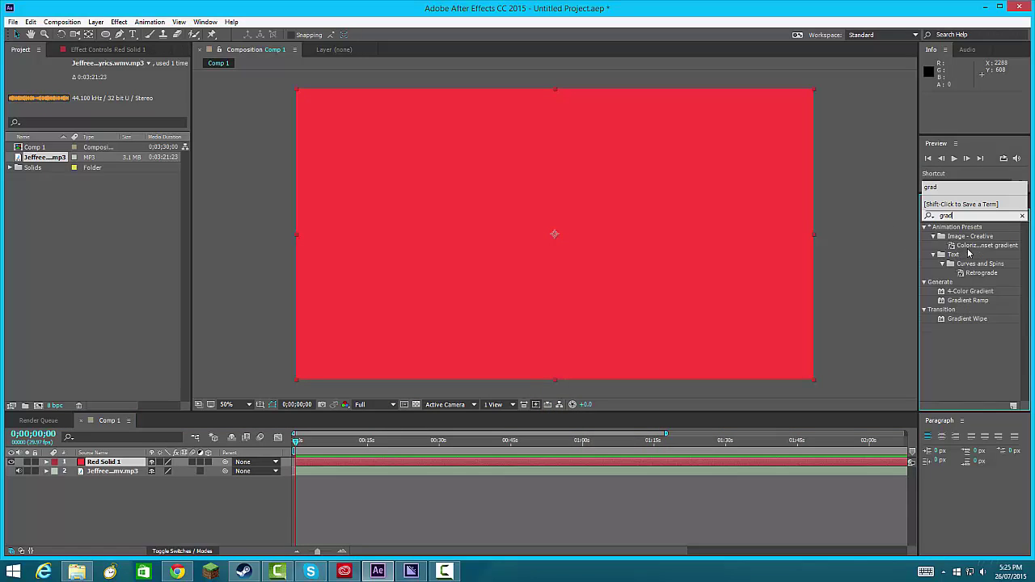
{"action": "left_click", "coordinate": [978, 301]}
{"action": "double_click", "coordinate": [978, 301]}
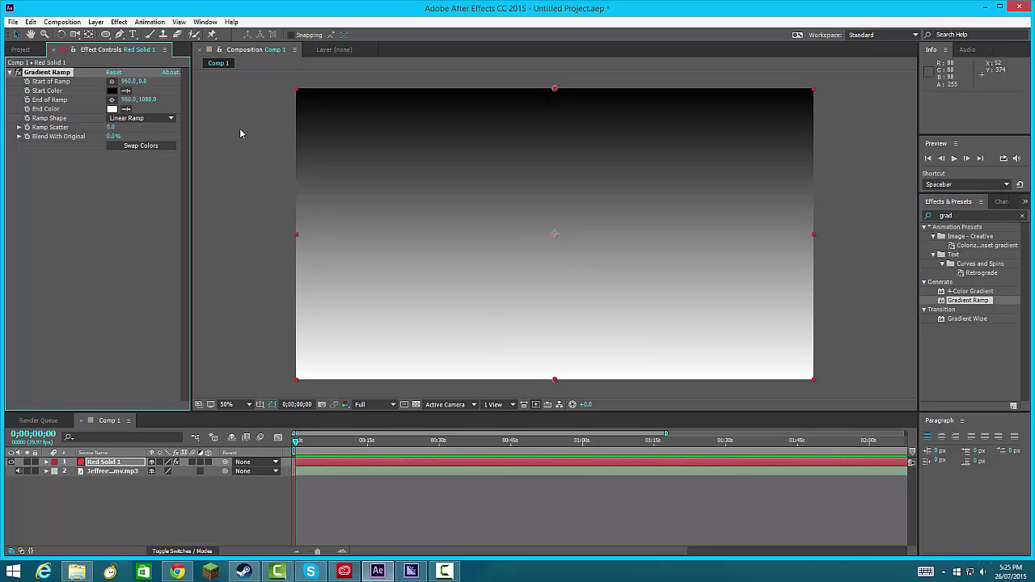
Step: Set the Gradient Ramp's start color to the solid's bright red and its end color to dark red 6C0000
{"action": "left_click", "coordinate": [82, 461]}
{"action": "left_click", "coordinate": [113, 109]}
{"action": "left_click_drag", "start_coordinate": [591, 404], "coordinate": [692, 478]}
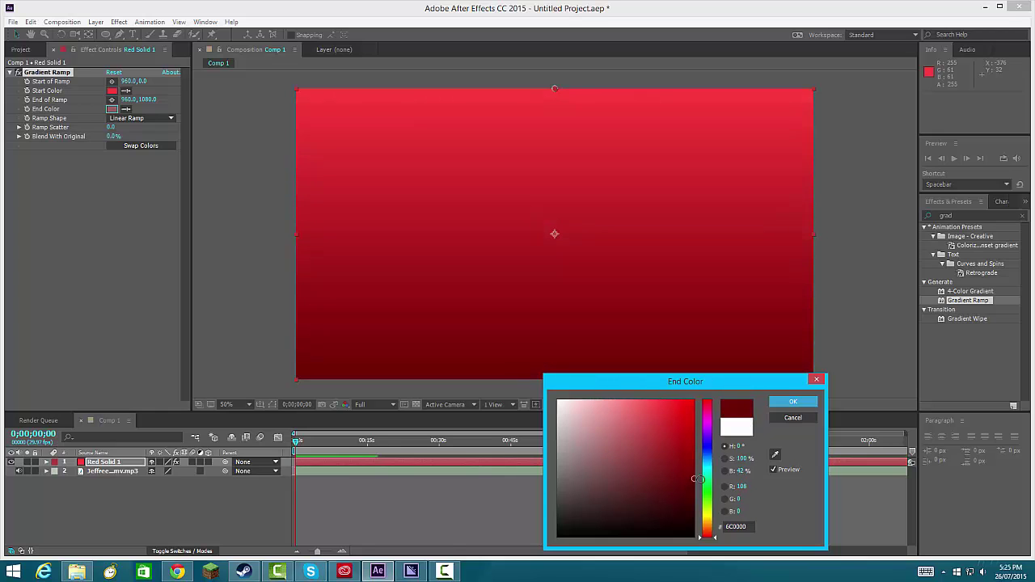
{"action": "left_click", "coordinate": [792, 401]}
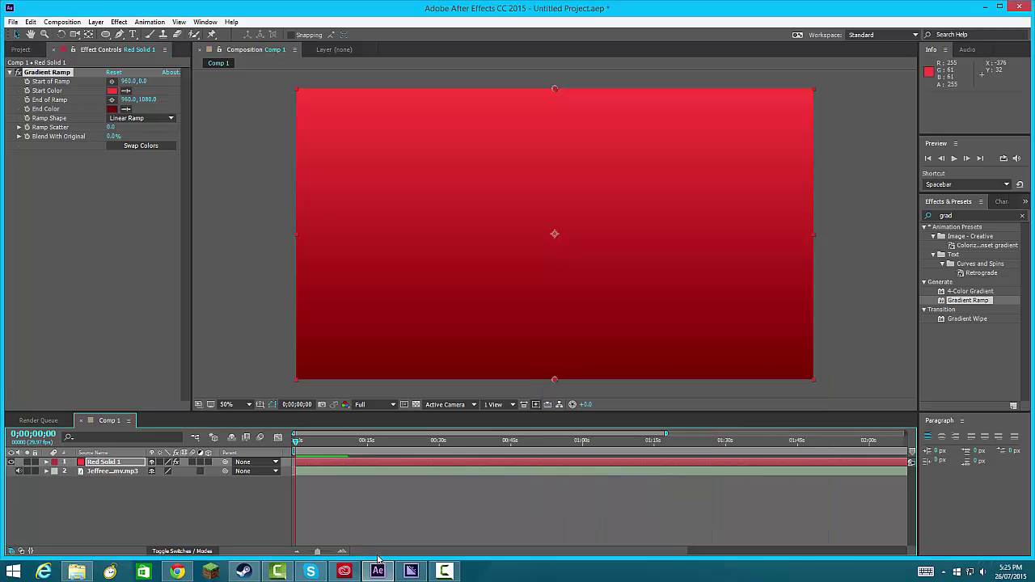
Step: Change the Gradient Ramp's start color to a very dark, nearly black red
{"action": "left_click", "coordinate": [112, 90]}
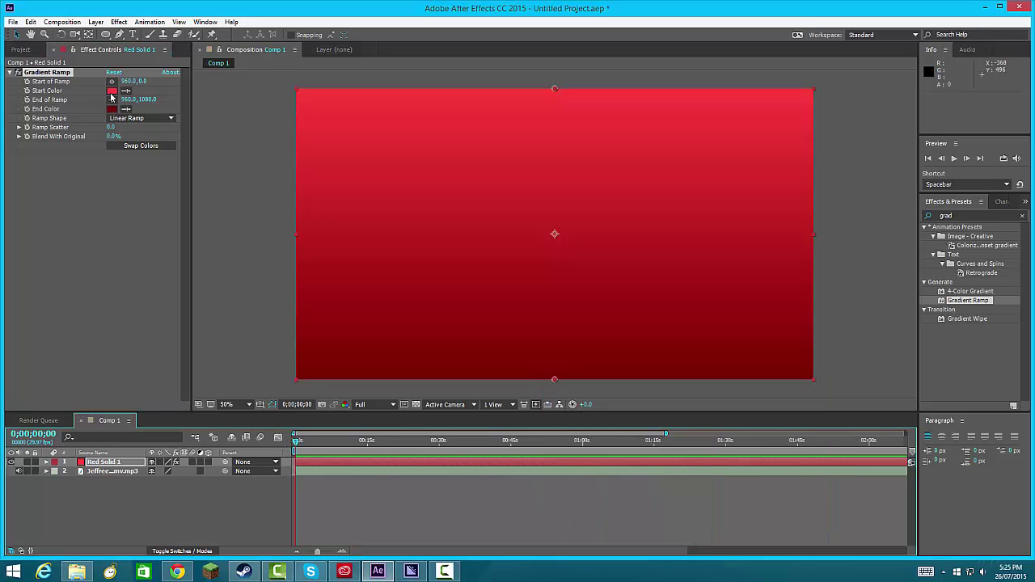
{"action": "left_click_drag", "start_coordinate": [658, 407], "coordinate": [688, 496]}
{"action": "left_click", "coordinate": [793, 401]}
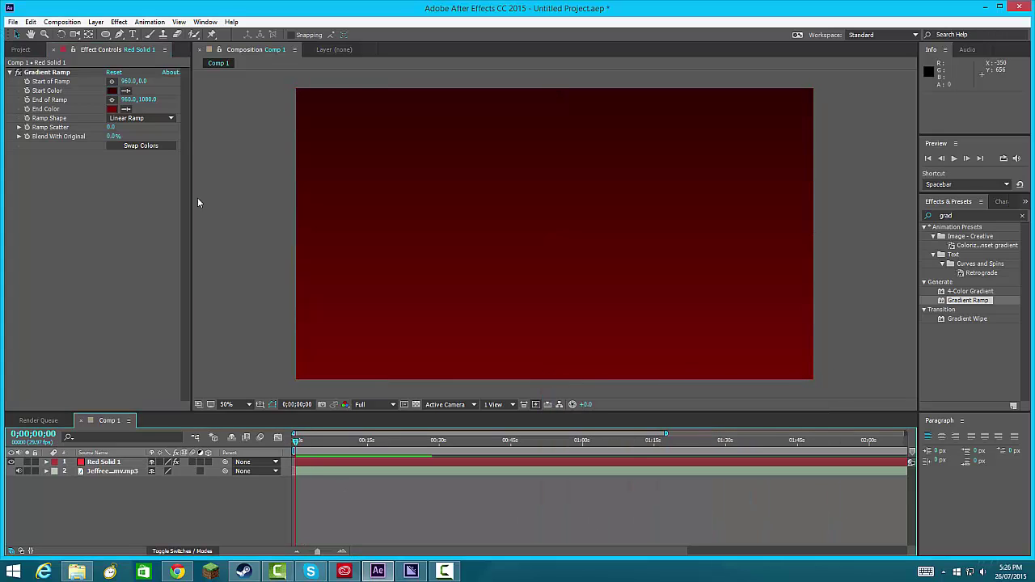
Step: Add a text layer reading "You" near the upper-left corner of the composition
{"action": "left_click", "coordinate": [133, 34]}
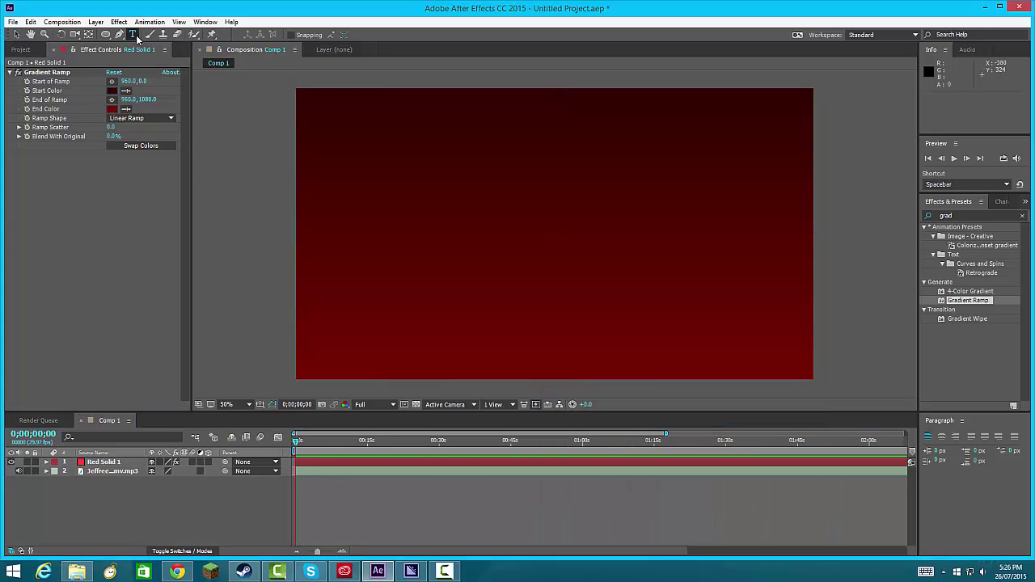
{"action": "left_click", "coordinate": [339, 132]}
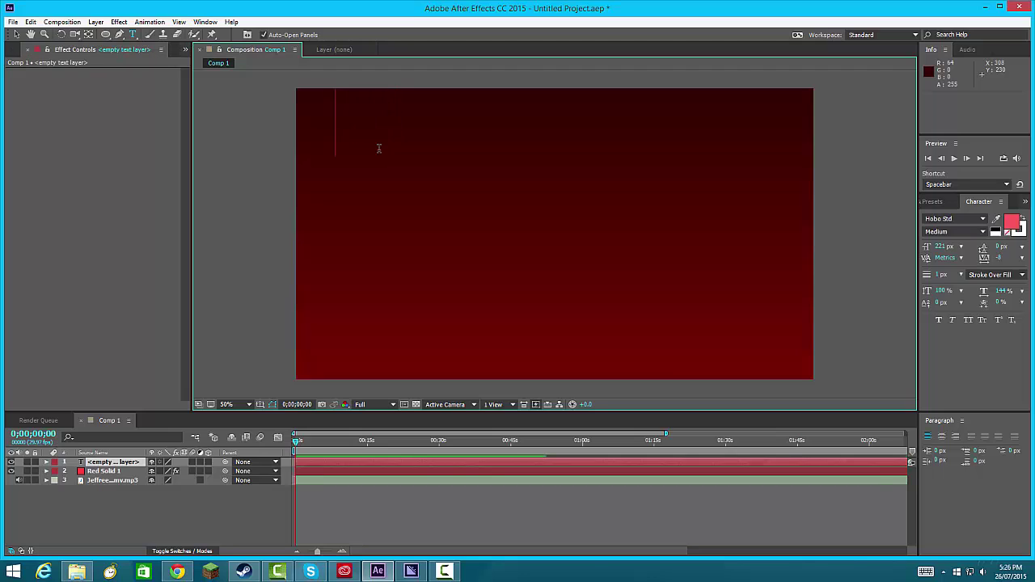
{"action": "type", "text": "you"}
{"action": "key", "text": "BackSpace"}
{"action": "key", "text": "BackSpace"}
{"action": "key", "text": "BackSpace"}
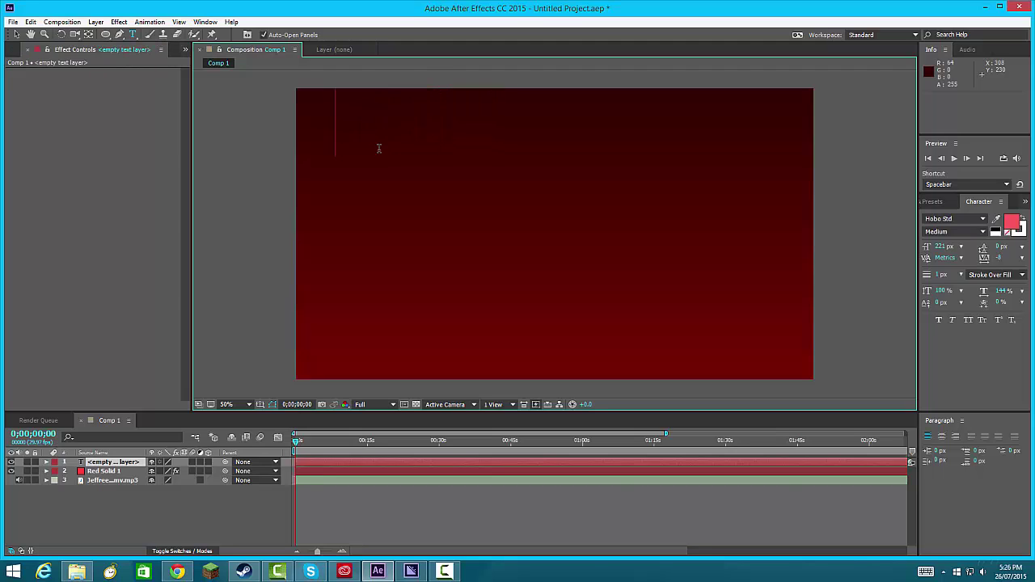
{"action": "type", "text": "You"}
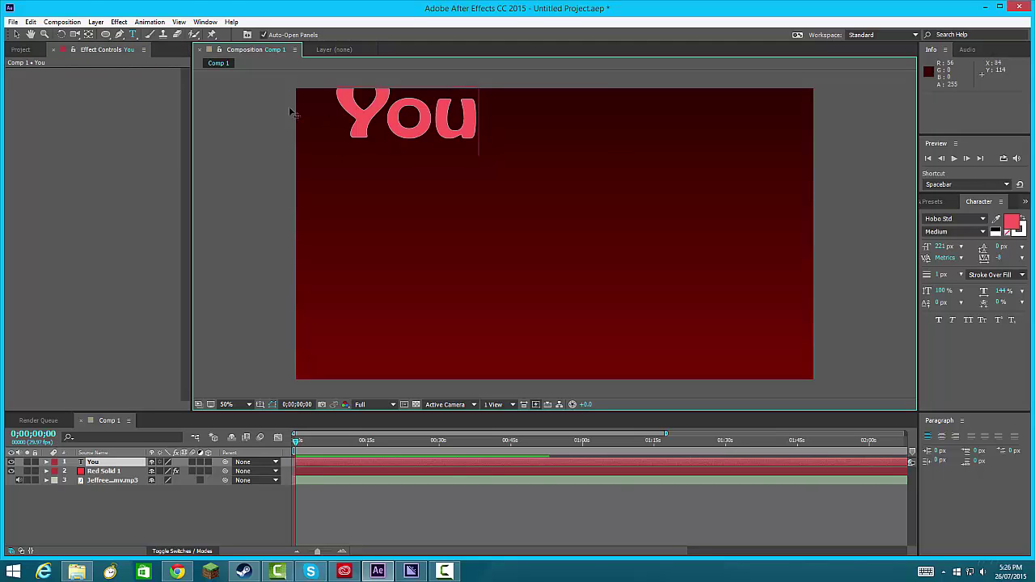
Step: Scale the "You" text down proportionally and place it fully inside the frame's upper-left area
{"action": "left_click", "coordinate": [16, 34]}
{"action": "left_click_drag", "start_coordinate": [366, 96], "coordinate": [352, 122]}
{"action": "left_click", "coordinate": [351, 119], "text": "shift"}
{"action": "left_click", "coordinate": [351, 118], "text": "shift"}
{"action": "left_click_drag", "start_coordinate": [409, 148], "coordinate": [416, 145]}
Step: Add a "Turn" text layer, shrink it slightly and place it below "You"
{"action": "left_click", "coordinate": [133, 34]}
{"action": "left_click", "coordinate": [372, 216]}
{"action": "type", "text": "Turn"}
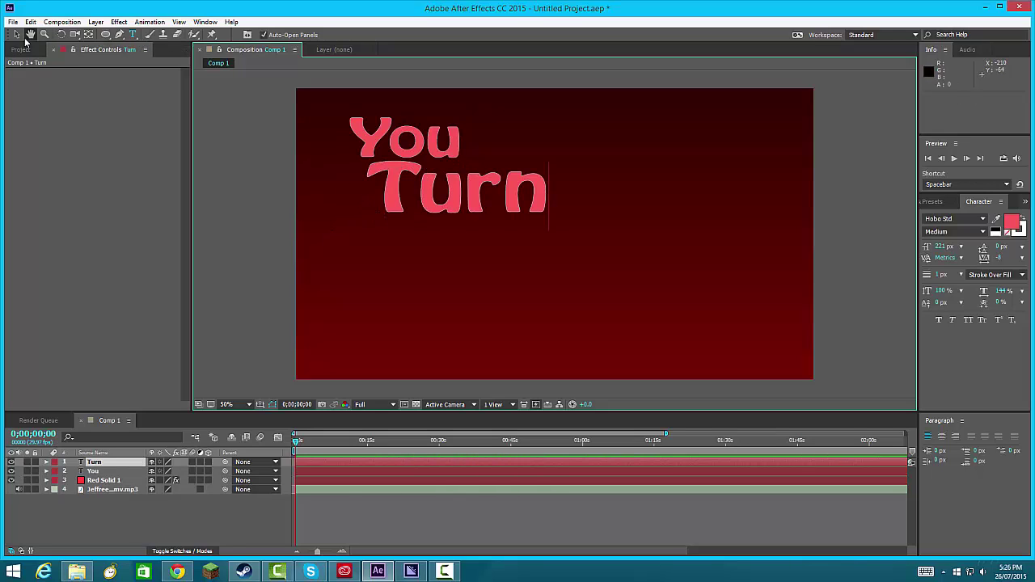
{"action": "left_click", "coordinate": [16, 34]}
{"action": "left_click_drag", "start_coordinate": [393, 157], "coordinate": [385, 225]}
Step: Add a "Me" text layer, shrink it and center it below "Turn"
{"action": "key", "text": "ctrl+t"}
{"action": "left_click", "coordinate": [366, 301]}
{"action": "type", "text": "My"}
{"action": "key", "text": "BackSpace"}
{"action": "type", "text": "e"}
{"action": "left_click", "coordinate": [15, 34]}
{"action": "left_click_drag", "start_coordinate": [370, 252], "coordinate": [387, 288]}
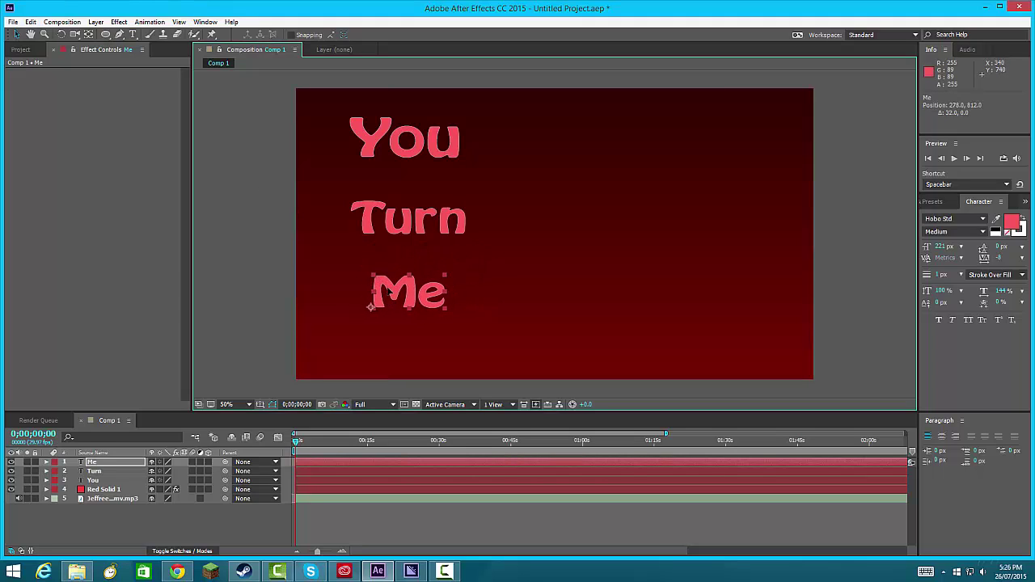
Step: Add an "Up" text layer, shrink it and place it to the right of "Turn" on the same line
{"action": "key", "text": "ctrl+t"}
{"action": "left_click", "coordinate": [551, 225]}
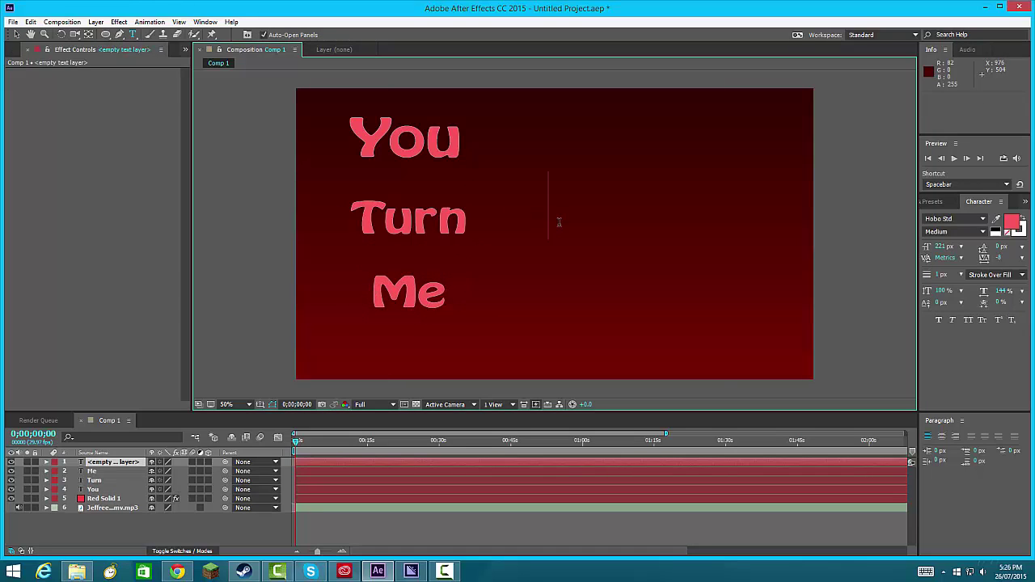
{"action": "type", "text": "Up"}
{"action": "left_click", "coordinate": [16, 34]}
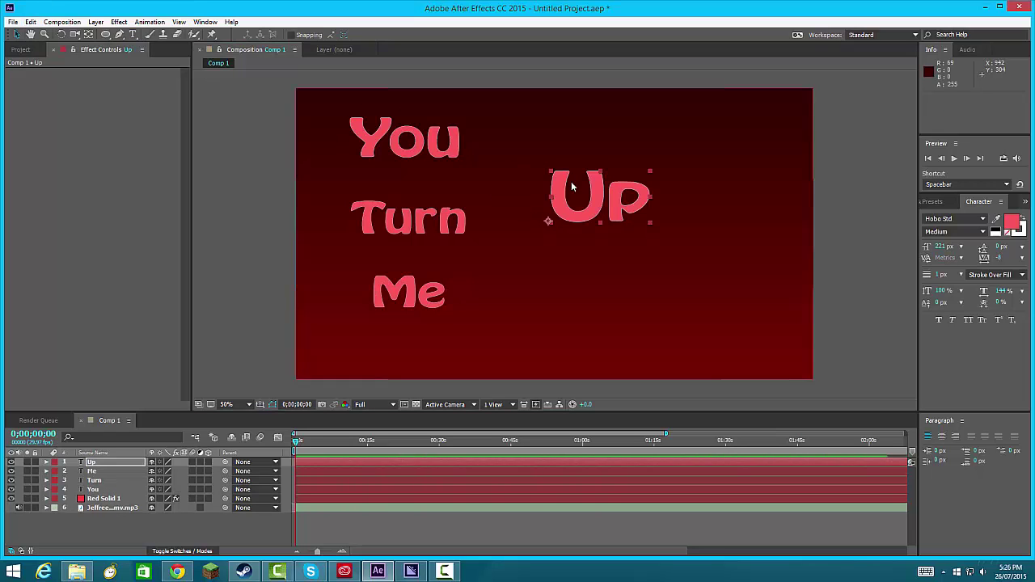
{"action": "left_click_drag", "start_coordinate": [589, 203], "coordinate": [571, 222]}
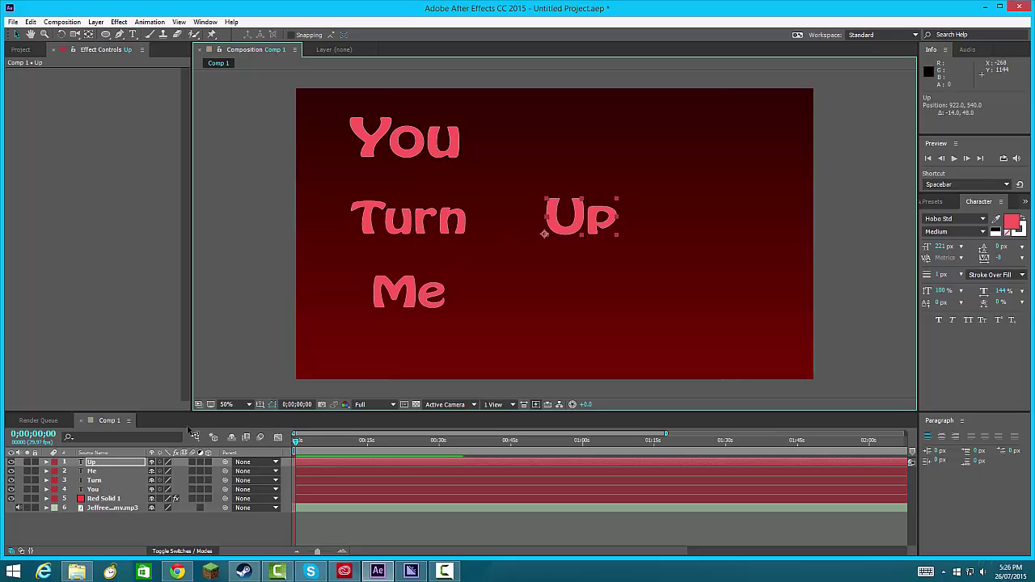
Step: Enable motion blur for the four text layers and the red solid, and add a null object
{"action": "left_click_drag", "start_coordinate": [193, 469], "coordinate": [197, 498]}
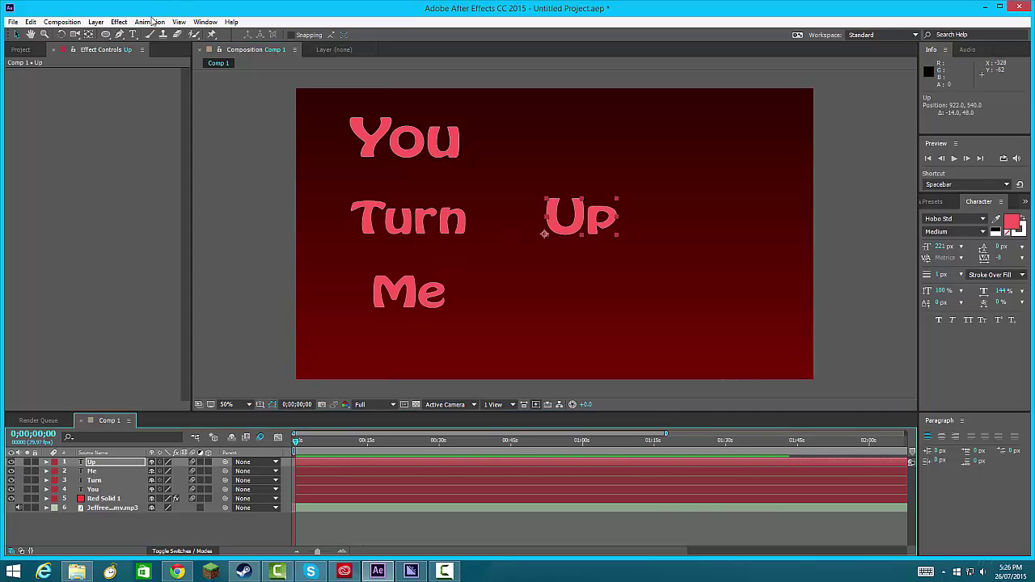
{"action": "left_click", "coordinate": [98, 22]}
{"action": "mouse_move", "coordinate": [101, 34]}
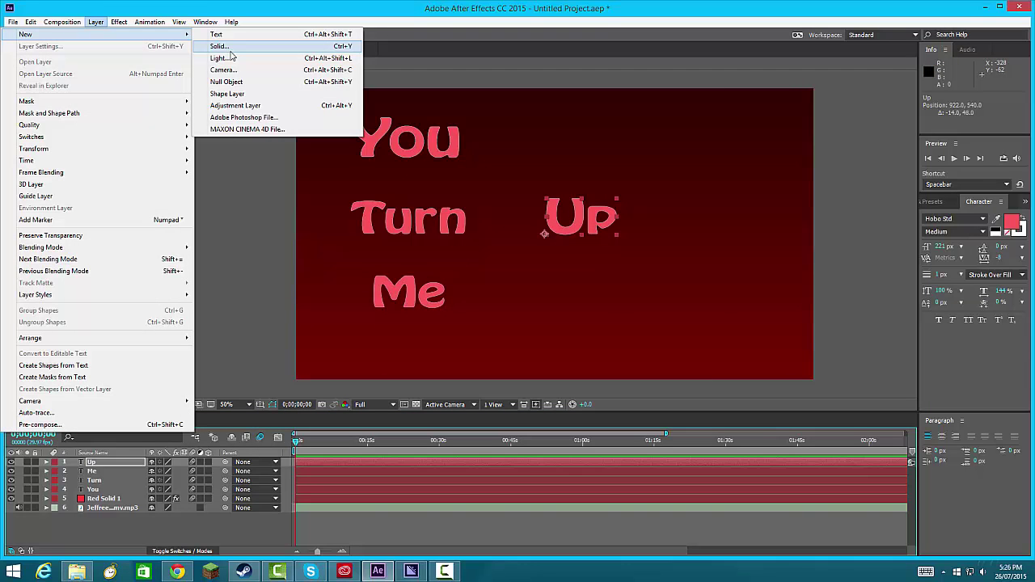
{"action": "left_click", "coordinate": [227, 81]}
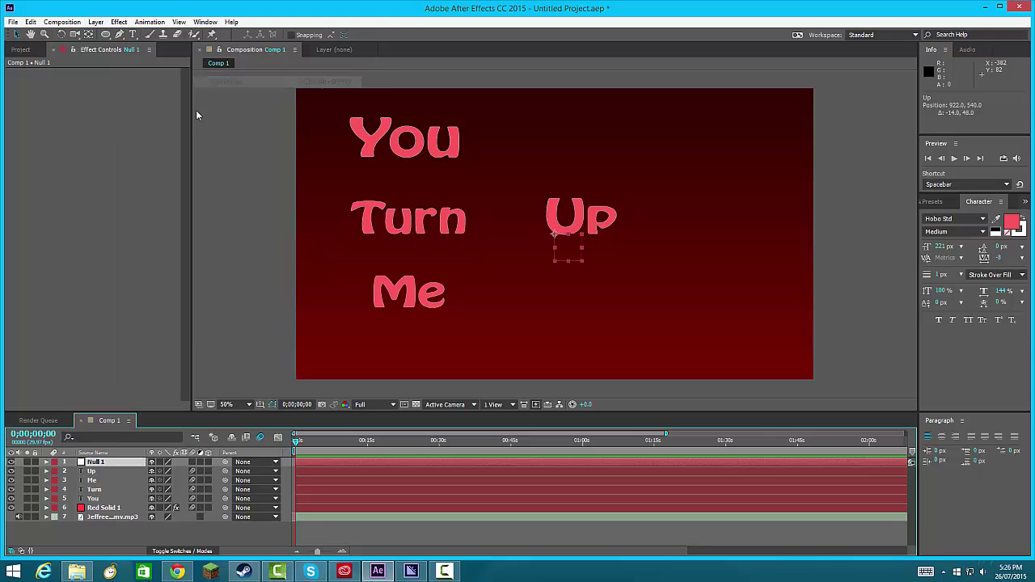
Step: Parent the "You", "Turn", "Me" and "Up" text layers to Null 1
{"action": "left_click", "coordinate": [101, 500]}
{"action": "left_click", "coordinate": [101, 490], "text": "ctrl"}
{"action": "left_click", "coordinate": [99, 480], "text": "ctrl"}
{"action": "left_click", "coordinate": [98, 472], "text": "ctrl"}
{"action": "left_click_drag", "start_coordinate": [225, 471], "coordinate": [187, 464]}
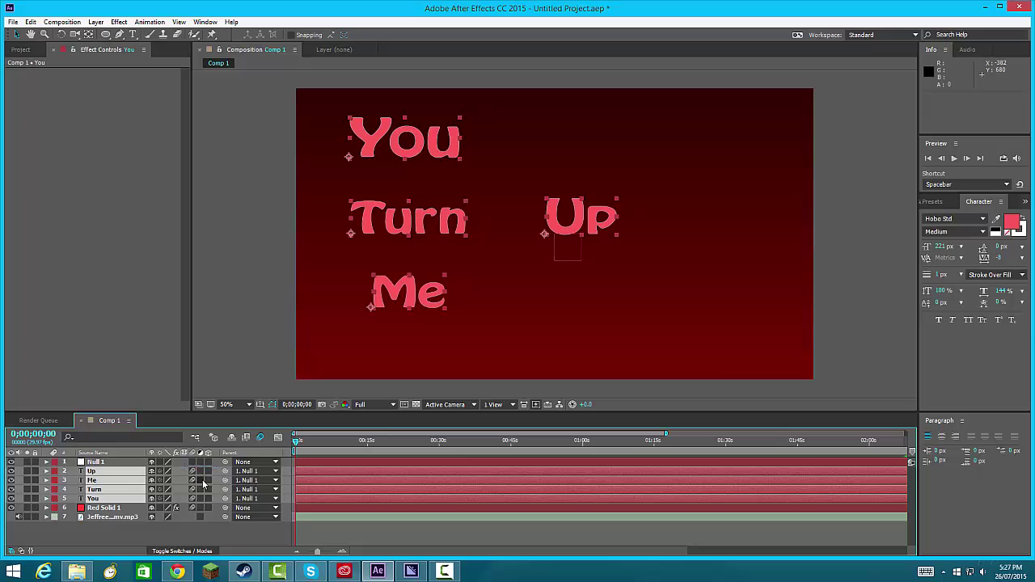
Step: Try scaling up Null 1 to test the parented text layers, and undo the change
{"action": "left_click", "coordinate": [96, 462]}
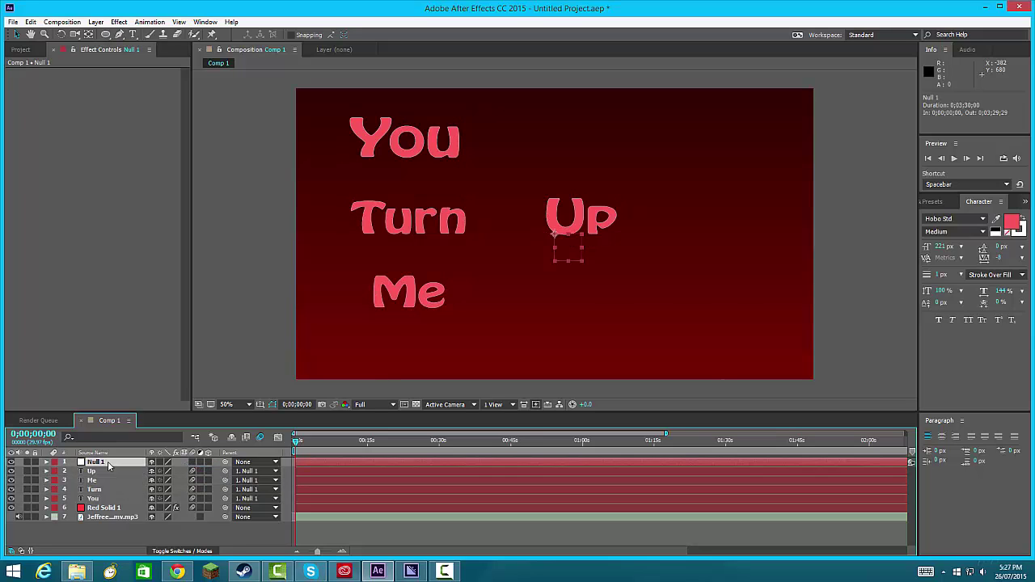
{"action": "key", "text": "s"}
{"action": "left_click_drag", "start_coordinate": [166, 471], "coordinate": [194, 471]}
{"action": "key", "text": "ctrl+z"}
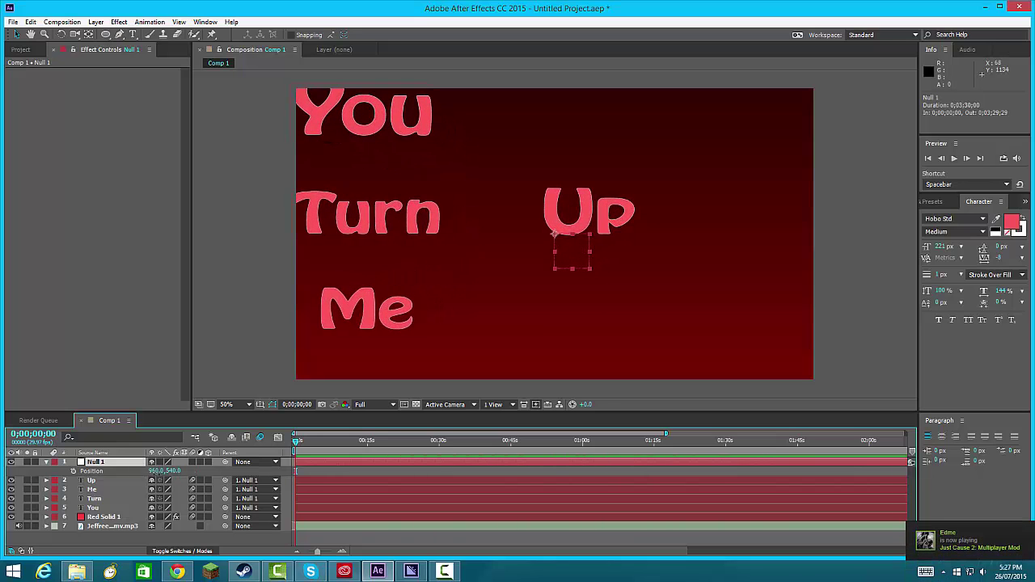
{"action": "key", "text": "ctrl+z"}
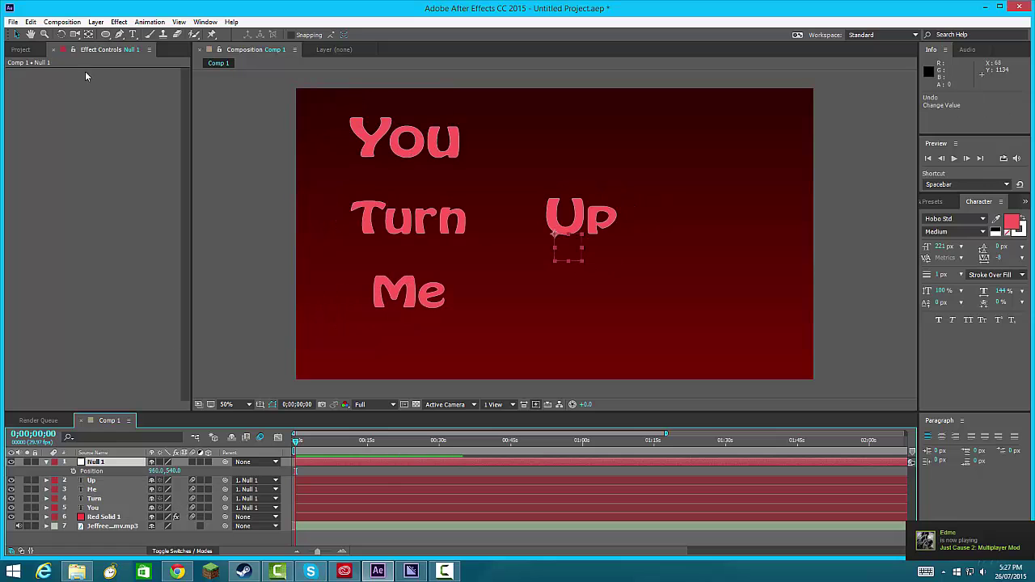
Step: Import the Render Hitagi, render levi, render li and render tu PNG images from the pictures folder
{"action": "left_click", "coordinate": [13, 22]}
{"action": "mouse_move", "coordinate": [37, 172]}
{"action": "left_click", "coordinate": [217, 170]}
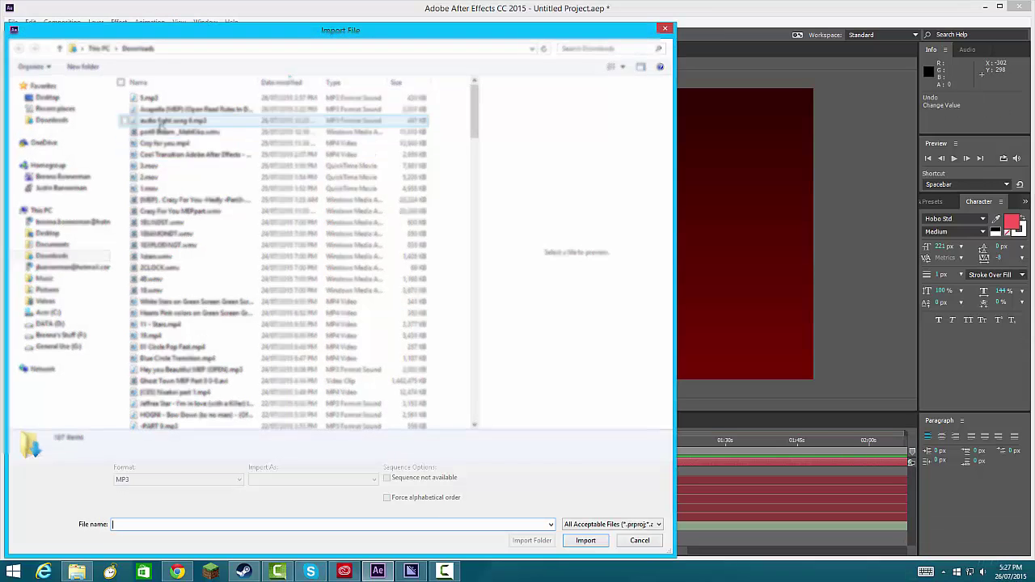
{"action": "left_click", "coordinate": [52, 244]}
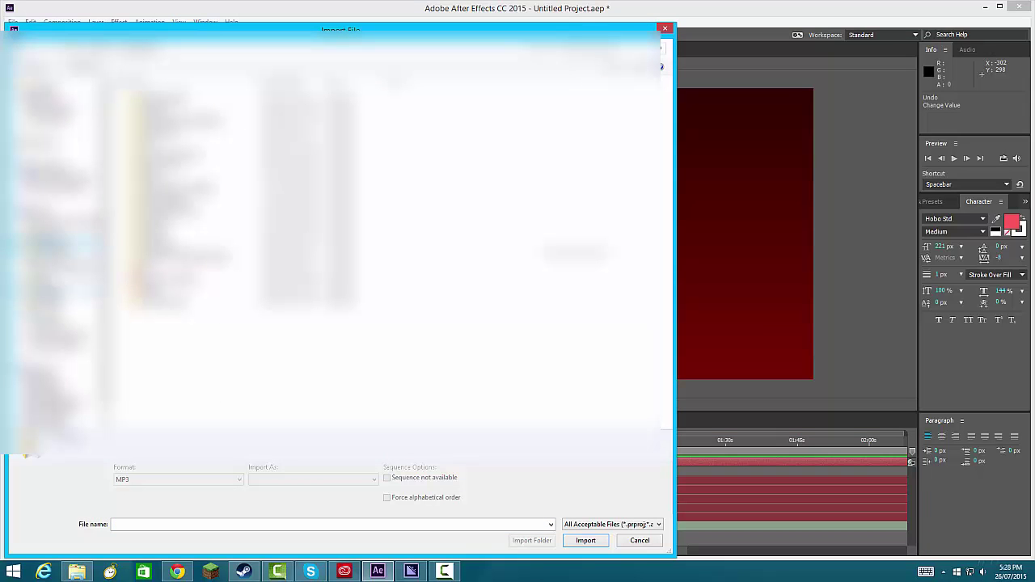
{"action": "left_click", "coordinate": [53, 289]}
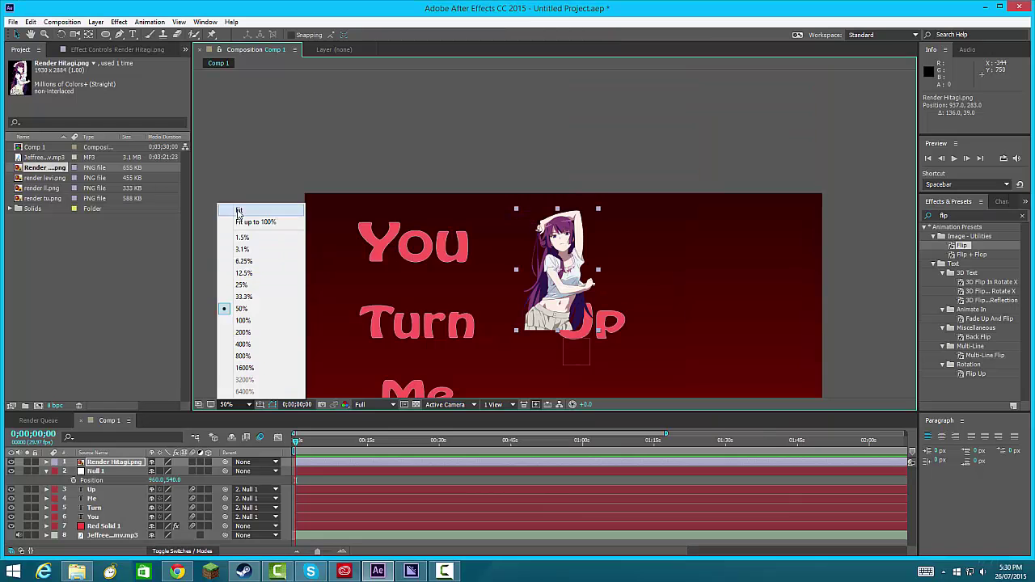
Step: Enlarge the Render Hitagi image to fill the composition's right side, and parent it to Null 1 beneath the text layers
{"action": "left_click", "coordinate": [260, 212]}
{"action": "left_click_drag", "start_coordinate": [537, 183], "coordinate": [591, 314]}
{"action": "left_click_drag", "start_coordinate": [557, 223], "coordinate": [534, 187]}
{"action": "left_click_drag", "start_coordinate": [623, 321], "coordinate": [771, 324]}
{"action": "left_click_drag", "start_coordinate": [665, 186], "coordinate": [617, 99]}
{"action": "left_click_drag", "start_coordinate": [709, 211], "coordinate": [717, 210]}
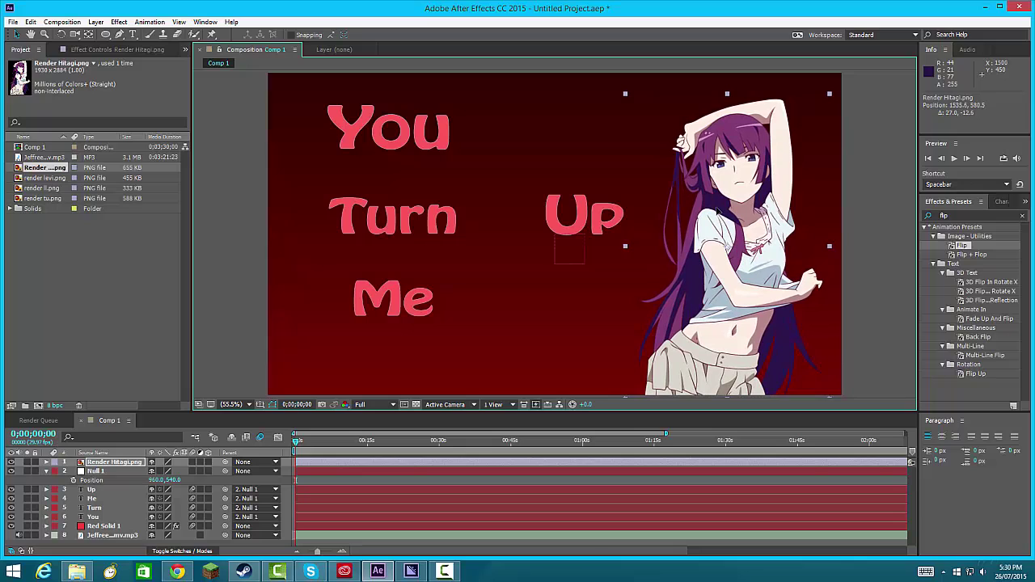
{"action": "left_click_drag", "start_coordinate": [226, 461], "coordinate": [126, 522]}
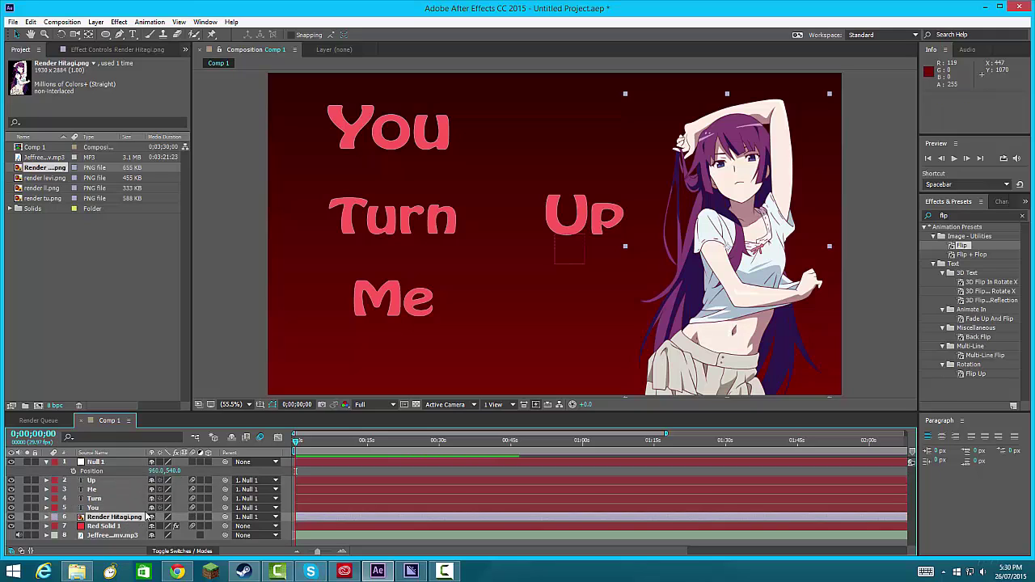
Step: Keyframe Null 1's position at the composition start, and set it to 1019.0, 620.0 at 0;00;01;04
{"action": "left_click", "coordinate": [106, 467]}
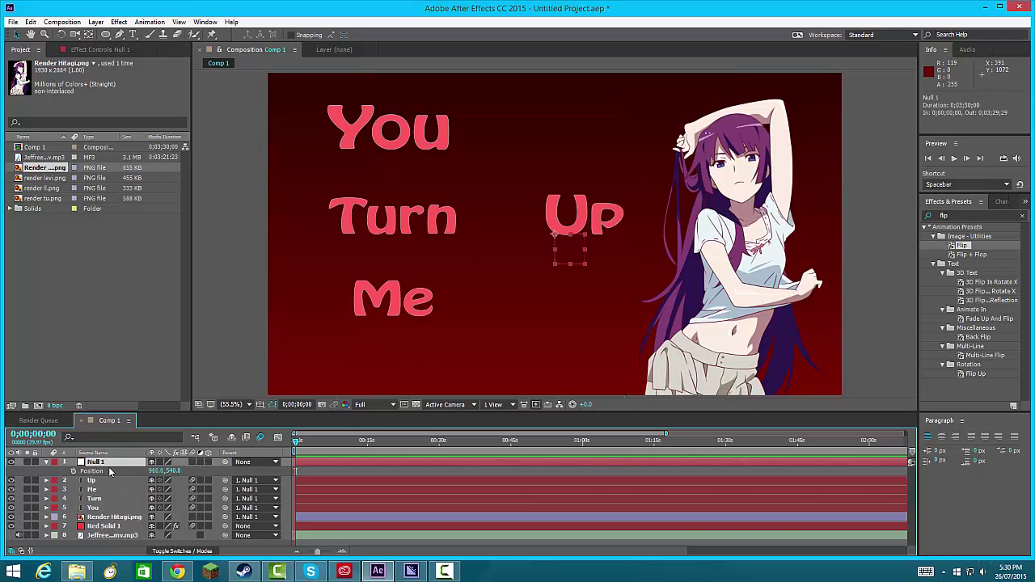
{"action": "left_click", "coordinate": [72, 471]}
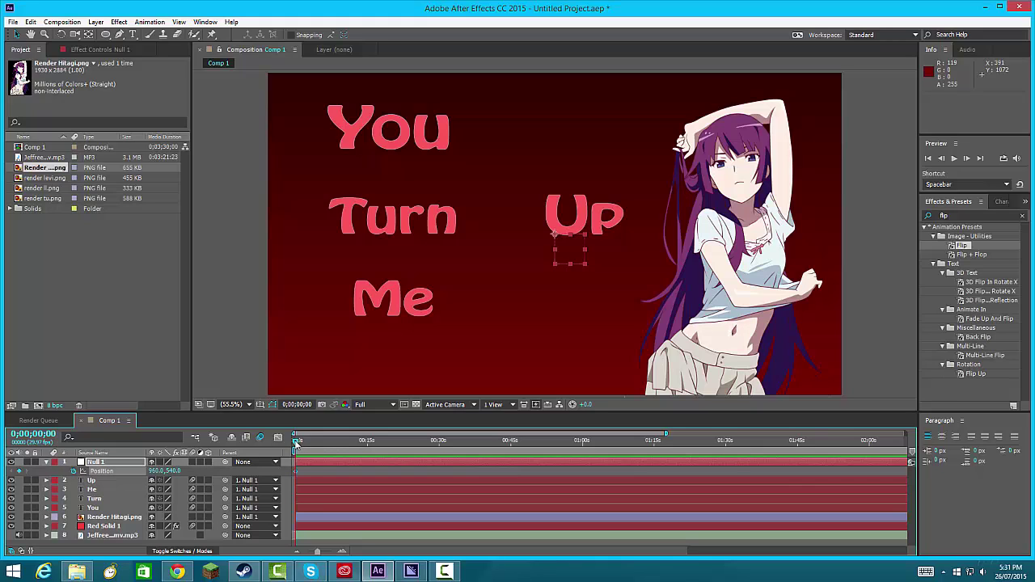
{"action": "left_click_drag", "start_coordinate": [162, 474], "coordinate": [220, 471]}
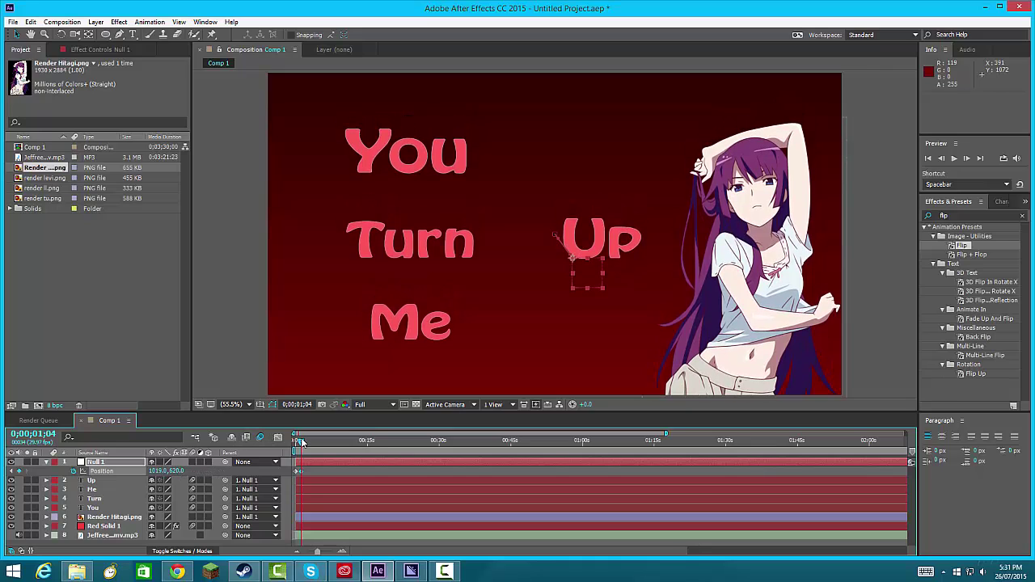
Step: Scale up Null 1 to enlarge the parented layers, and shift its second position keyframe farther toward the frame's lower right
{"action": "left_click", "coordinate": [124, 463]}
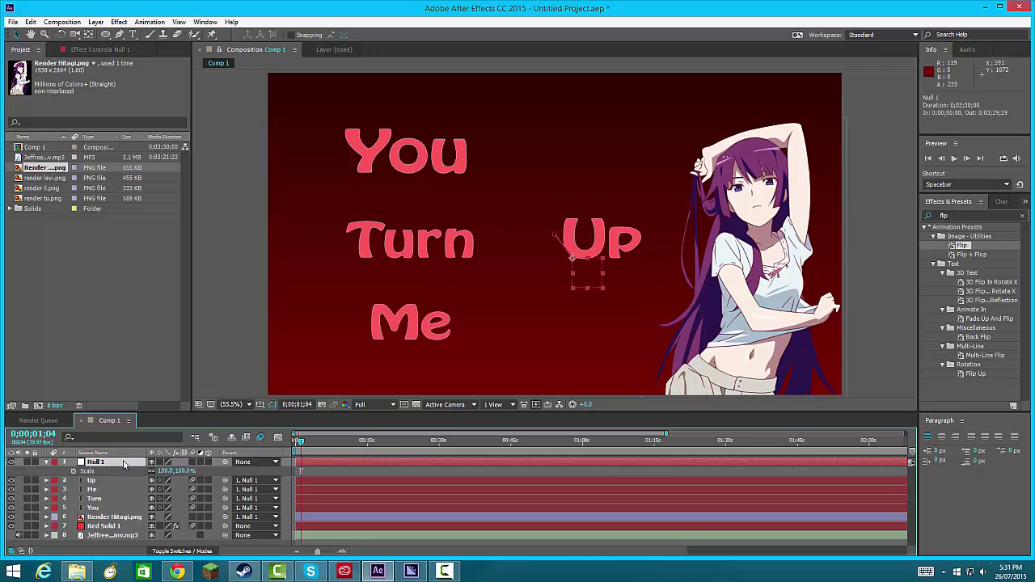
{"action": "left_click_drag", "start_coordinate": [162, 474], "coordinate": [479, 469]}
{"action": "left_click_drag", "start_coordinate": [178, 473], "coordinate": [174, 472]}
{"action": "left_click_drag", "start_coordinate": [301, 445], "coordinate": [297, 445]}
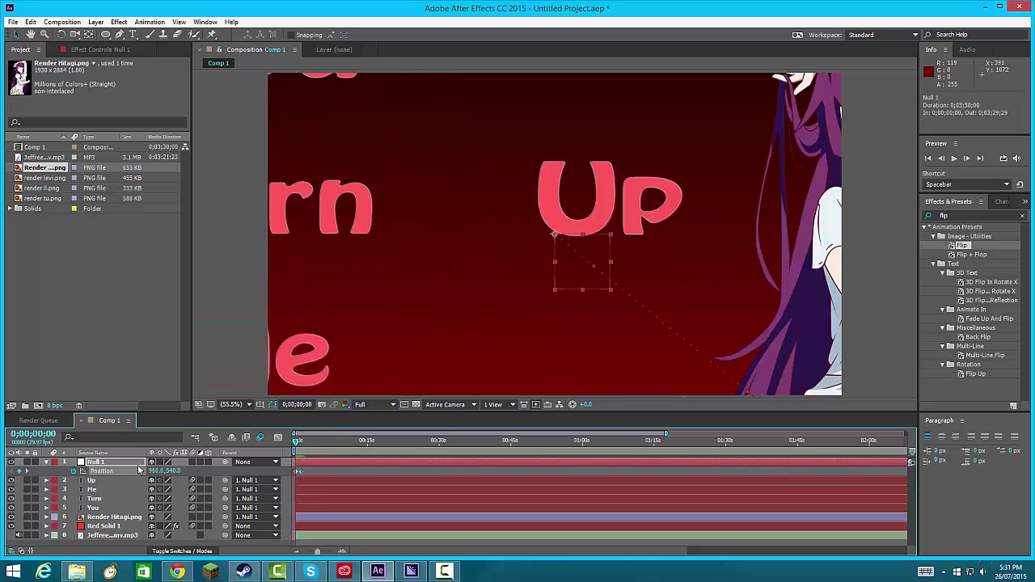
Step: Keyframe Null 1's scale at 100% at the composition start and at 206% at 0;00;01;04
{"action": "left_click", "coordinate": [164, 471]}
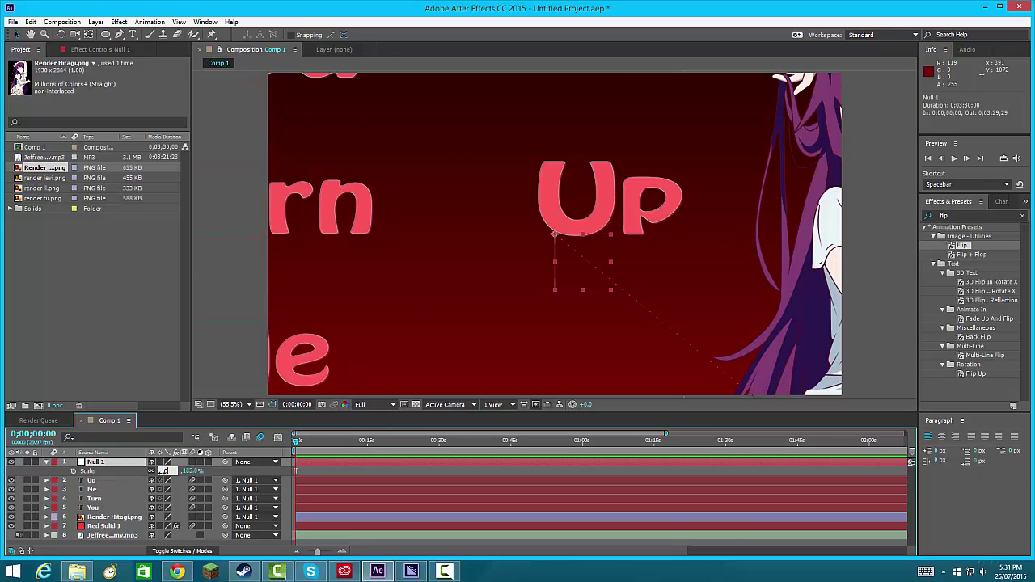
{"action": "type", "text": "100"}
{"action": "key", "text": "Return"}
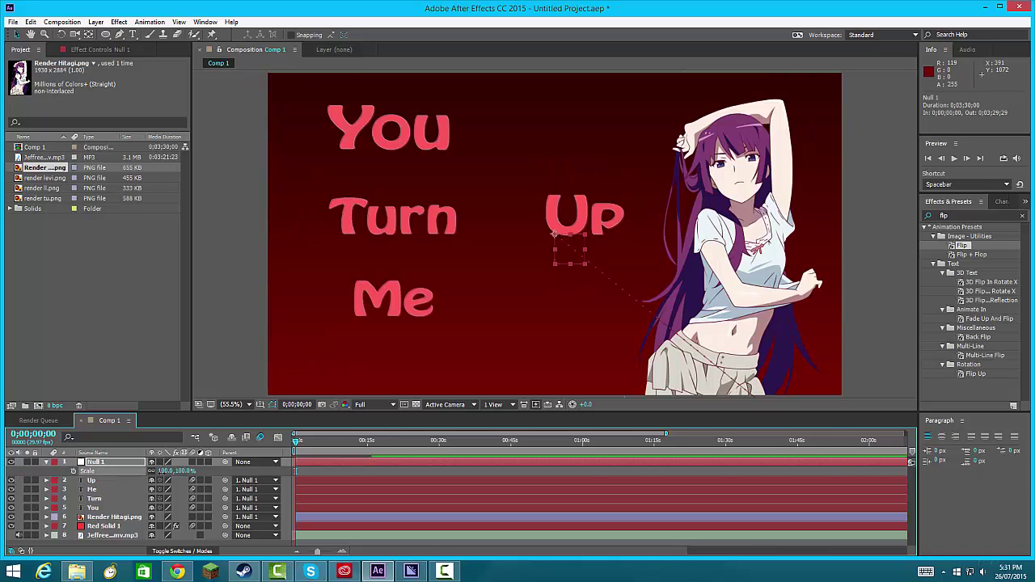
{"action": "left_click", "coordinate": [114, 463]}
{"action": "key", "text": "space"}
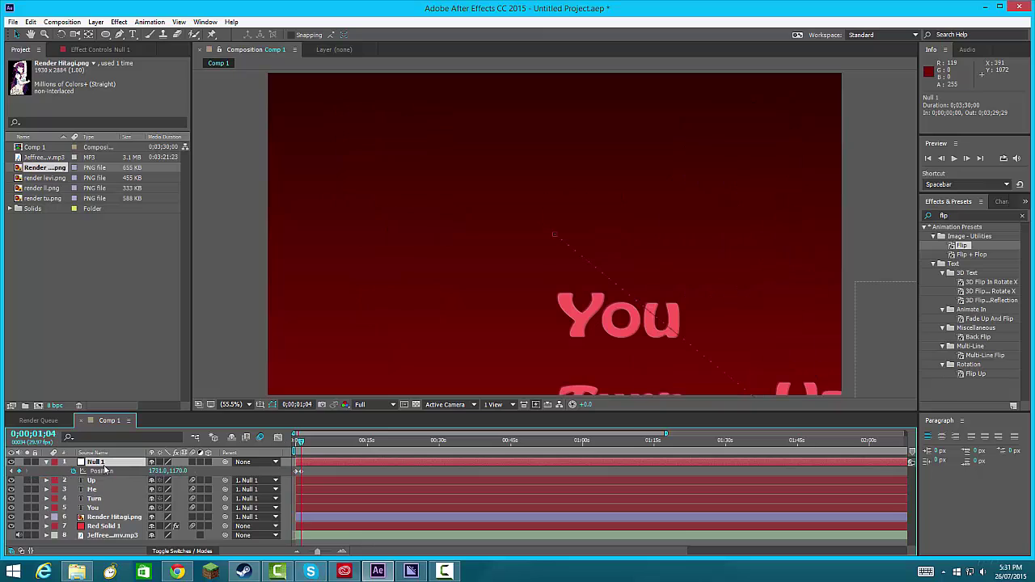
{"action": "left_click_drag", "start_coordinate": [164, 475], "coordinate": [217, 470]}
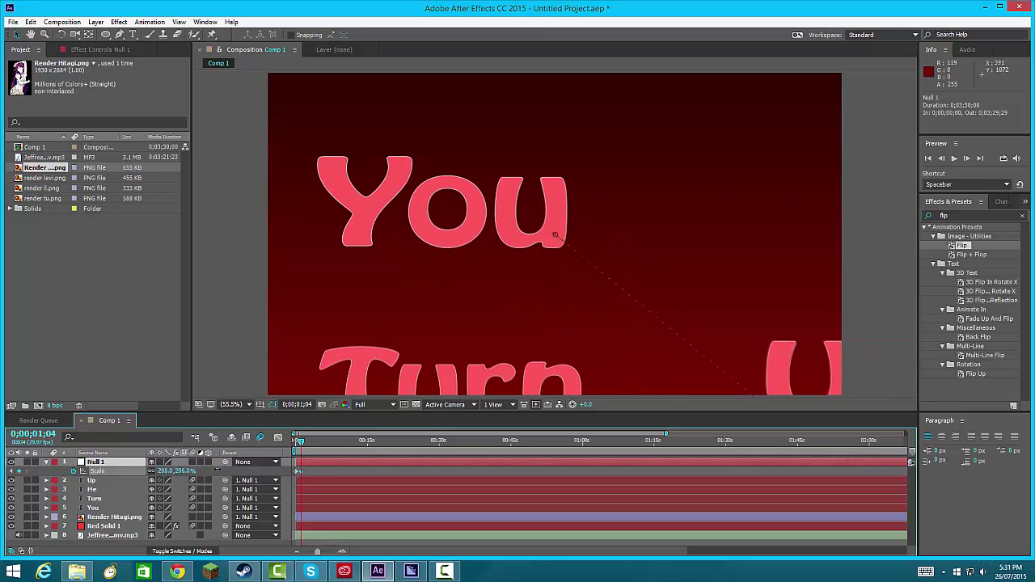
Step: Set Null 1's position to 1855.0, 1322.0 at 0;00;01;04, and preview the animation from the composition start
{"action": "left_click", "coordinate": [125, 464]}
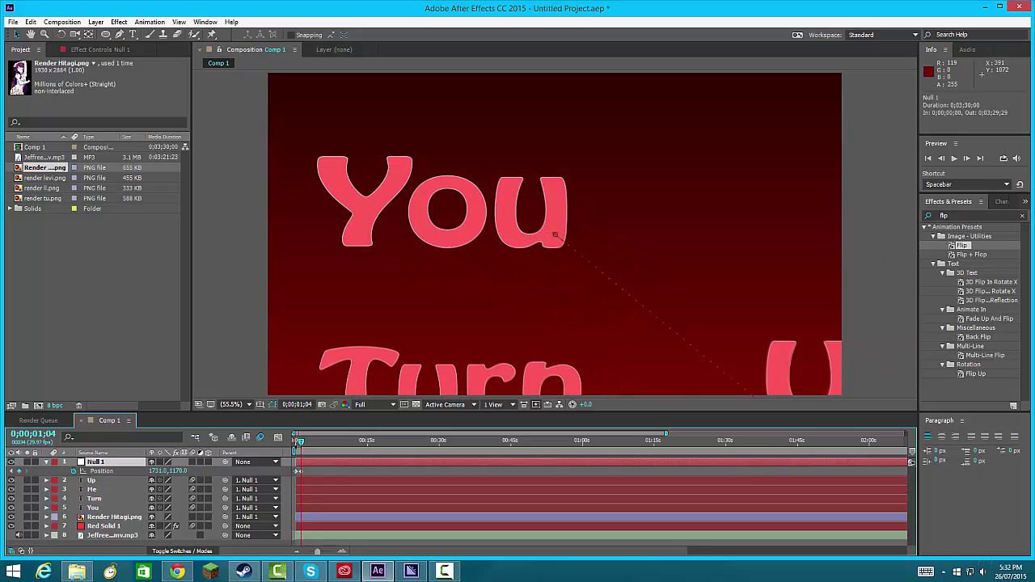
{"action": "left_click_drag", "start_coordinate": [155, 475], "coordinate": [260, 477]}
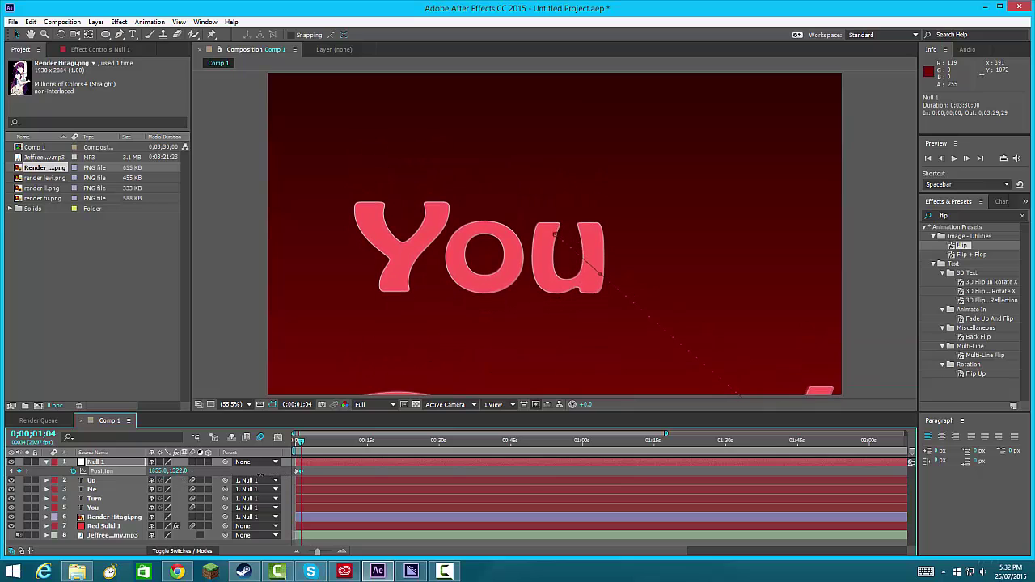
{"action": "left_click_drag", "start_coordinate": [300, 443], "coordinate": [293, 442]}
{"action": "key", "text": "space"}
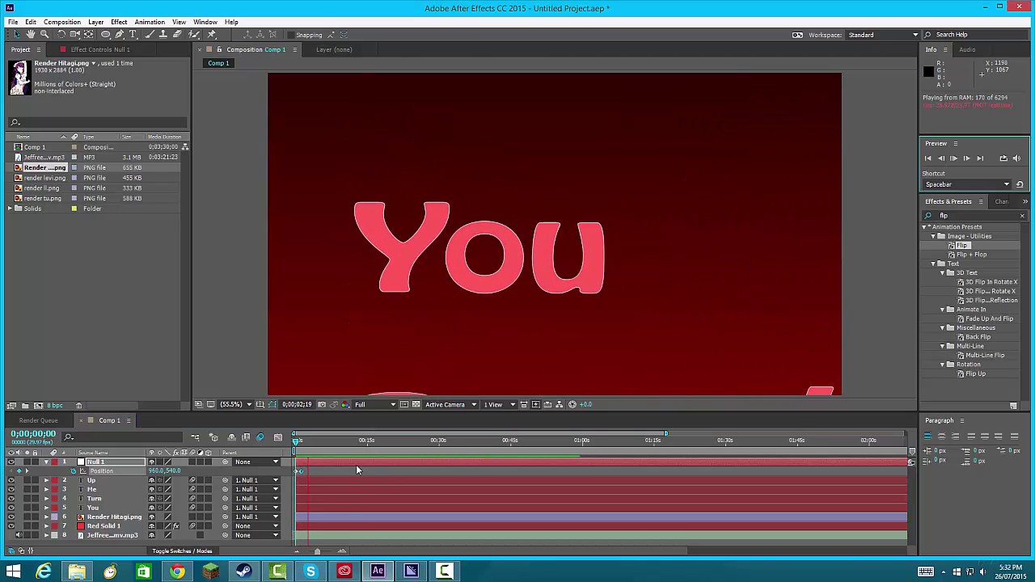
{"action": "key", "text": "space"}
{"action": "key", "text": "space"}
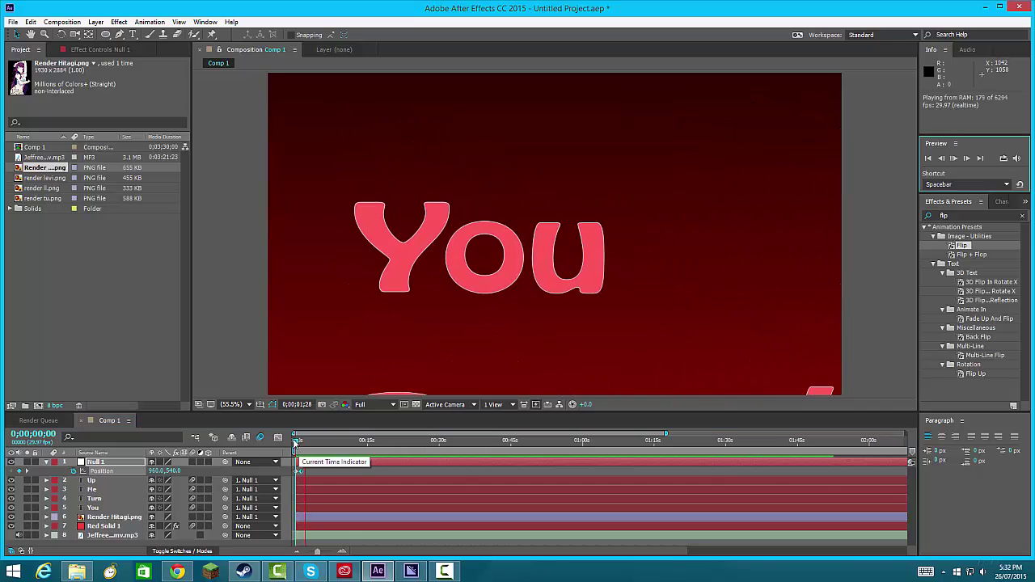
{"action": "key", "text": "space"}
{"action": "left_click_drag", "start_coordinate": [296, 442], "coordinate": [296, 443]}
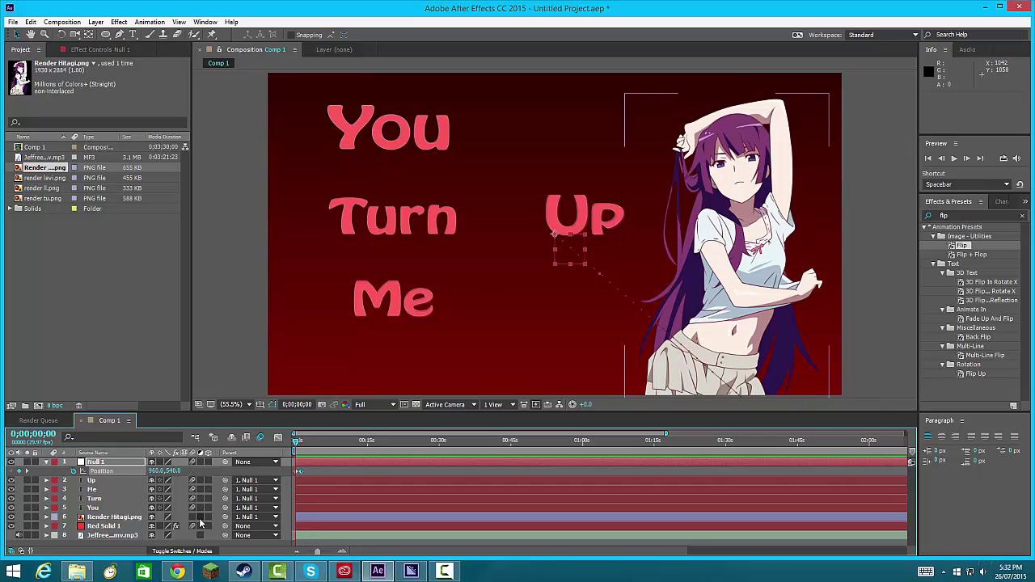
{"action": "key", "text": "space"}
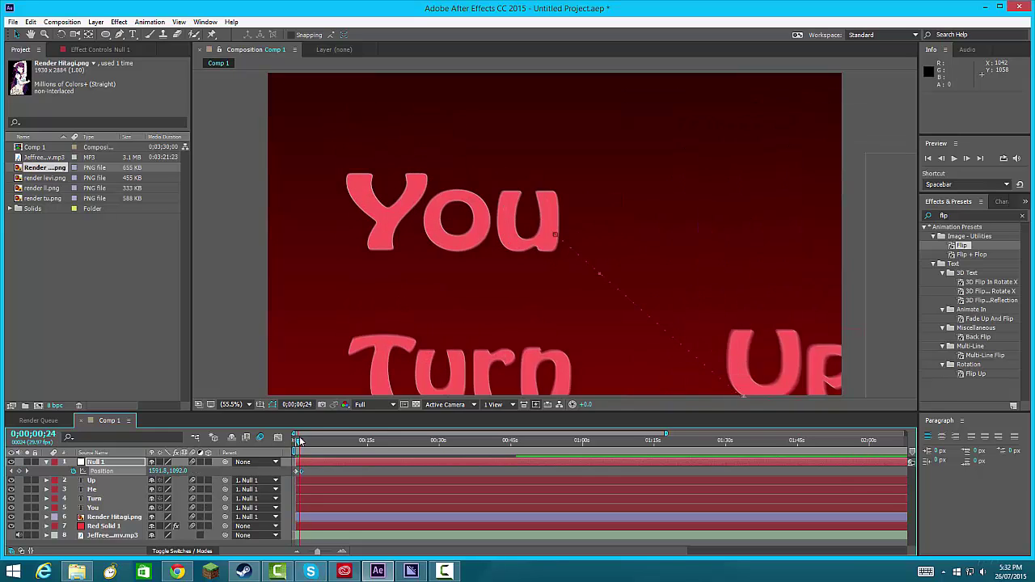
{"action": "key", "text": "space"}
Step: Apply Easy Ease to Null 1's position keyframes and preview the eased movement from the composition start
{"action": "right_click", "coordinate": [305, 471]}
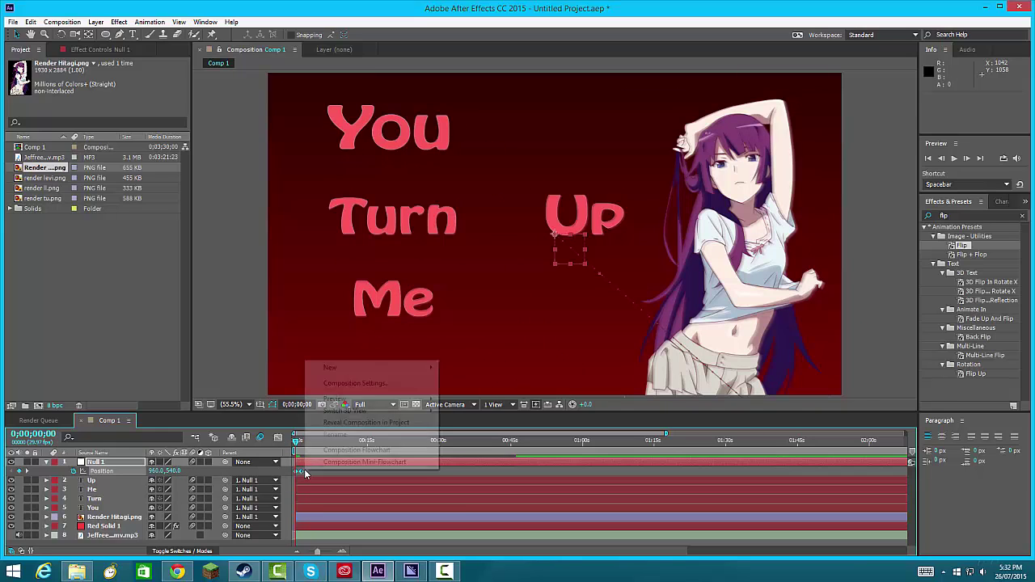
{"action": "key", "text": "Escape"}
{"action": "right_click", "coordinate": [300, 474]}
{"action": "mouse_move", "coordinate": [340, 465]}
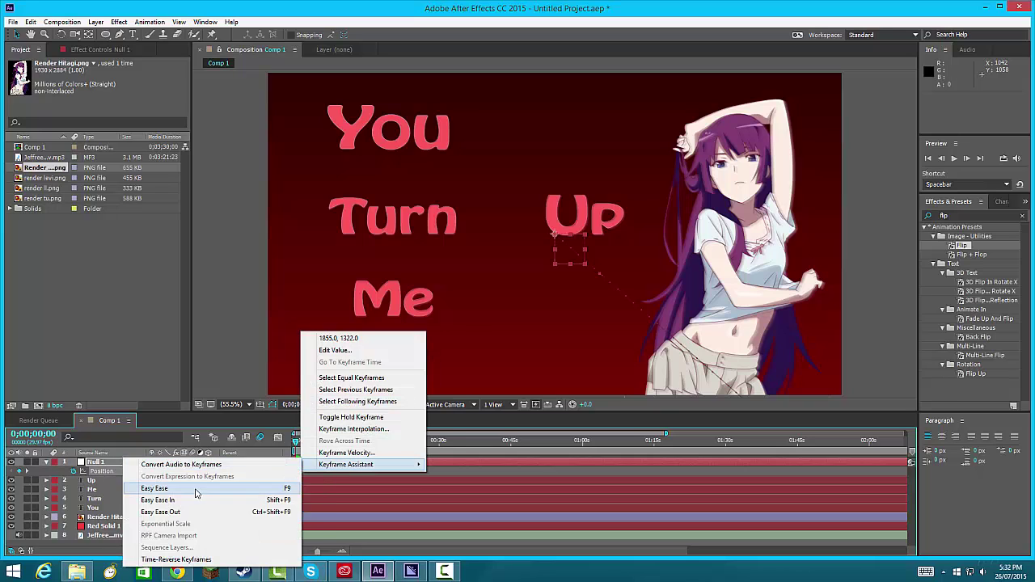
{"action": "left_click", "coordinate": [162, 490]}
{"action": "left_click", "coordinate": [279, 439]}
{"action": "left_click_drag", "start_coordinate": [318, 552], "coordinate": [328, 551]}
{"action": "left_click", "coordinate": [279, 438]}
{"action": "mouse_move", "coordinate": [295, 447]}
{"action": "left_mouse_down"}
{"action": "mouse_move", "coordinate": [308, 446]}
{"action": "mouse_move", "coordinate": [287, 447]}
{"action": "left_mouse_up"}
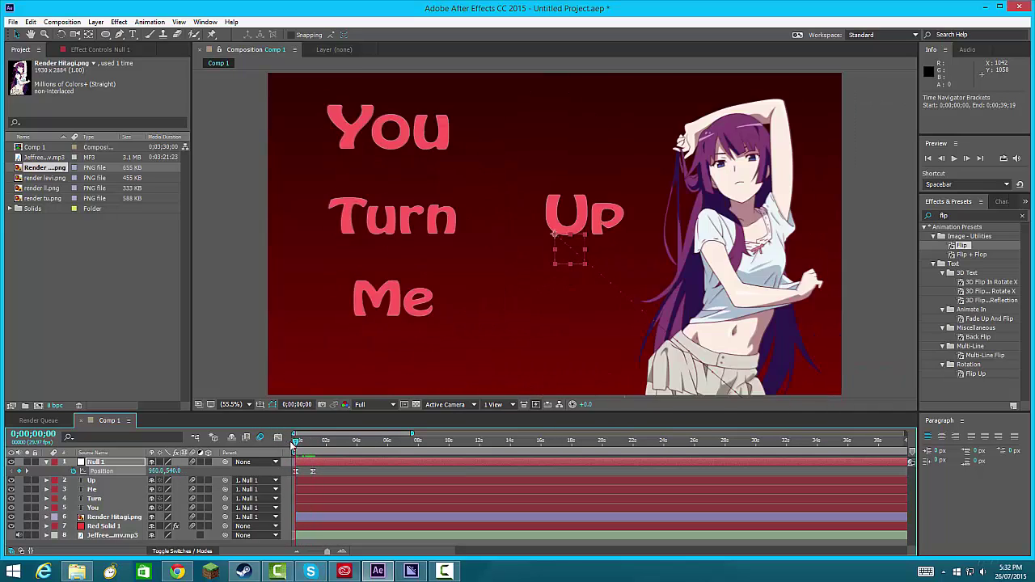
{"action": "left_click", "coordinate": [955, 158]}
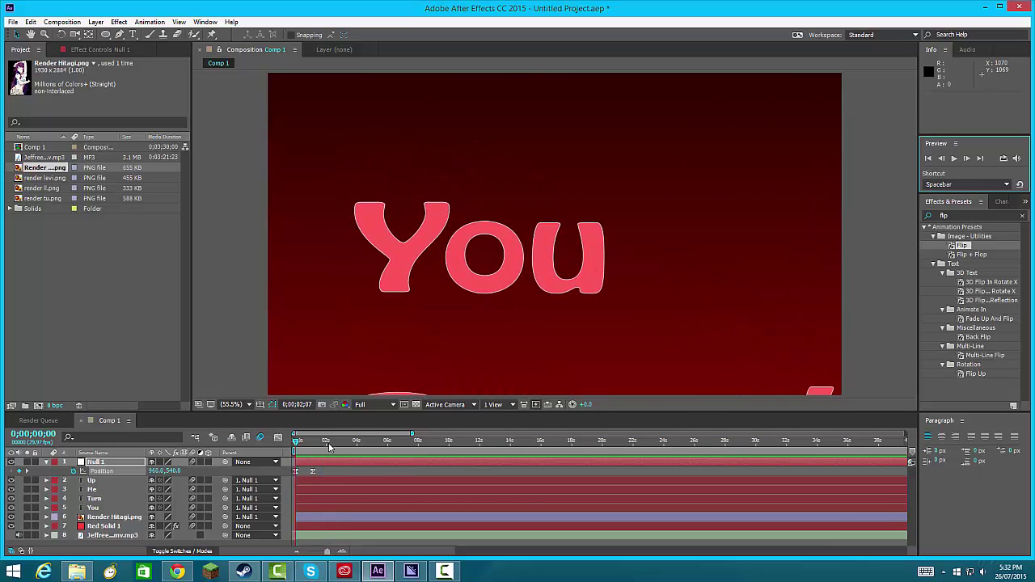
Step: Shorten the work area to about the first 3.5 seconds of Comp 1 and preview that range
{"action": "left_click", "coordinate": [319, 522]}
{"action": "left_click_drag", "start_coordinate": [412, 435], "coordinate": [597, 450]}
{"action": "left_click_drag", "start_coordinate": [322, 463], "coordinate": [304, 468]}
{"action": "left_click_drag", "start_coordinate": [309, 551], "coordinate": [327, 551]}
{"action": "left_click_drag", "start_coordinate": [586, 548], "coordinate": [353, 550]}
{"action": "left_click_drag", "start_coordinate": [301, 439], "coordinate": [333, 443]}
{"action": "left_click", "coordinate": [955, 158]}
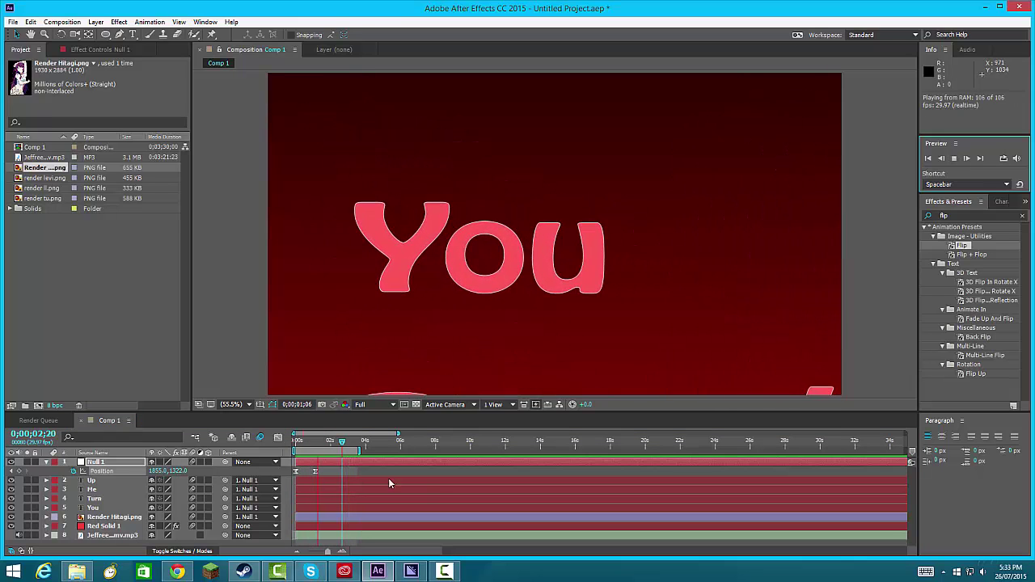
Step: Move Null 1's second position and scale keyframes to 0;00;00;22, and apply Easy Ease to the scale keyframes
{"action": "left_click_drag", "start_coordinate": [328, 446], "coordinate": [308, 474]}
{"action": "key", "text": "s"}
{"action": "right_click", "coordinate": [308, 474]}
{"action": "mouse_move", "coordinate": [356, 462]}
{"action": "left_click", "coordinate": [166, 485]}
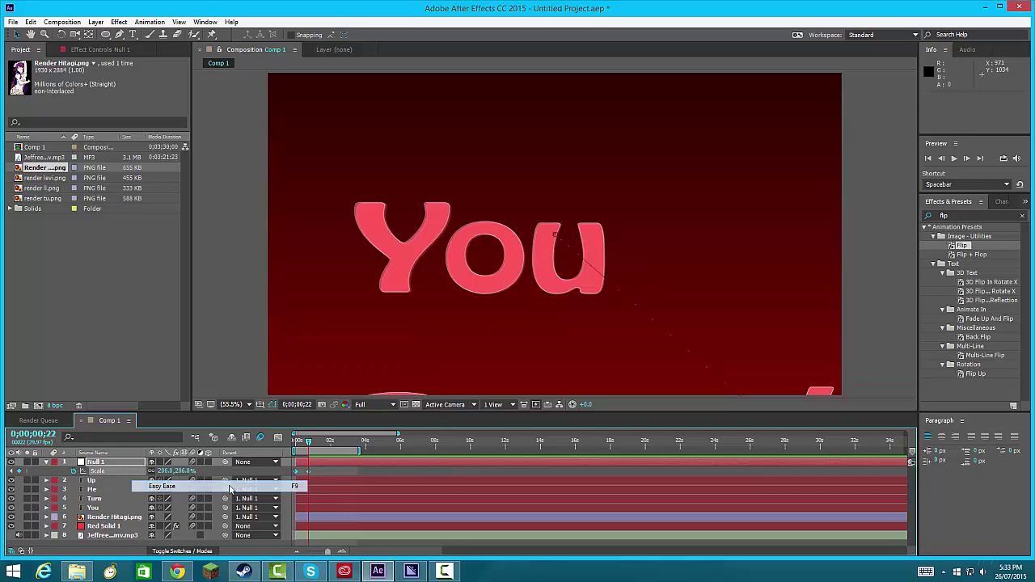
Step: Move Null 1's second scale and position keyframes earlier to 0;00;00;16, and preview the faster zoom
{"action": "left_click_drag", "start_coordinate": [310, 474], "coordinate": [305, 474]}
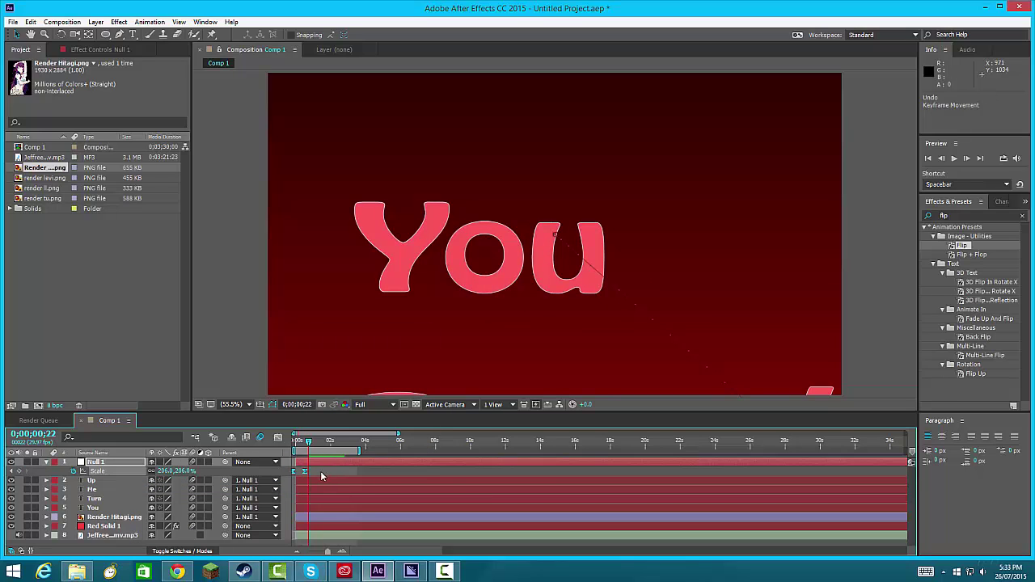
{"action": "left_click", "coordinate": [308, 444]}
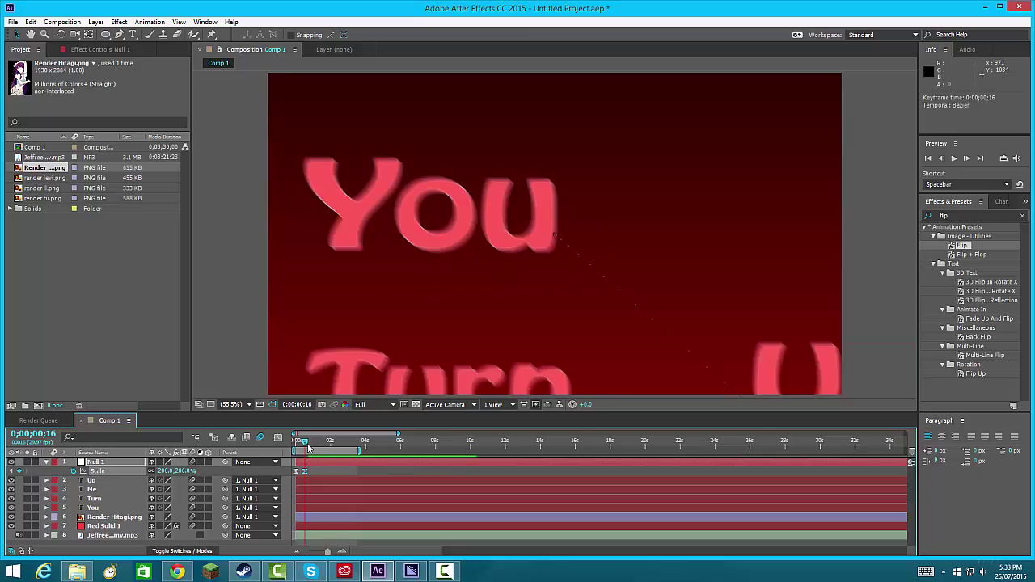
{"action": "left_click", "coordinate": [130, 462]}
{"action": "key", "text": "p"}
{"action": "left_click_drag", "start_coordinate": [309, 473], "coordinate": [298, 445]}
{"action": "key", "text": "space"}
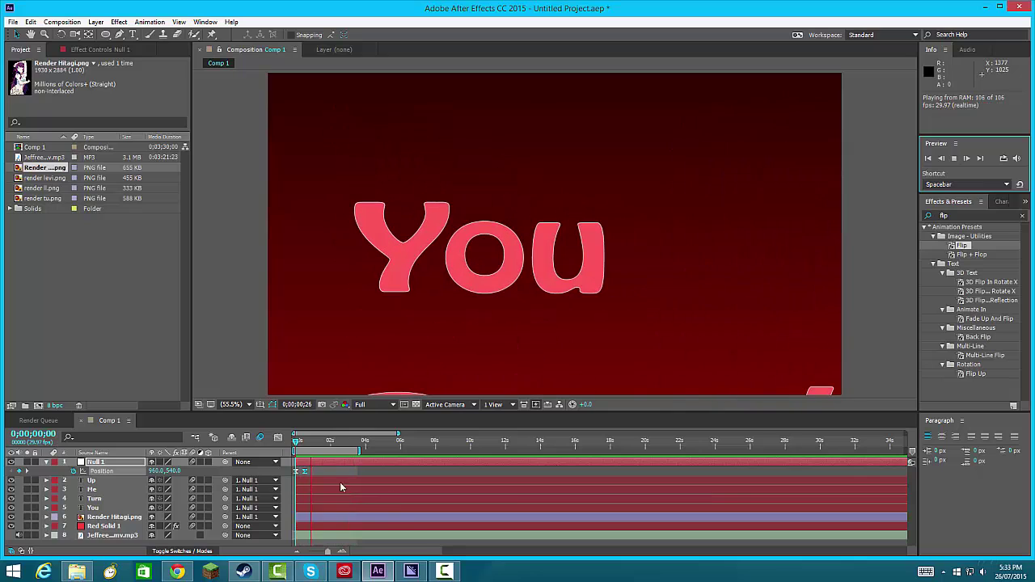
Step: Move Null 1's second position and scale keyframes earlier to 0;00;00;08, and preview the result
{"action": "left_click_drag", "start_coordinate": [293, 440], "coordinate": [301, 471]}
{"action": "key", "text": "s"}
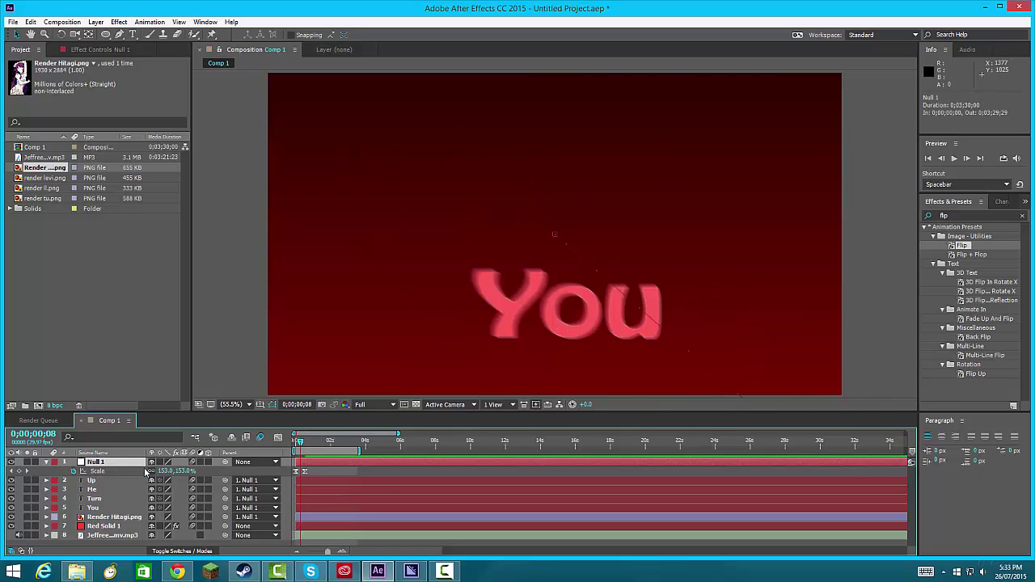
{"action": "key", "text": "space"}
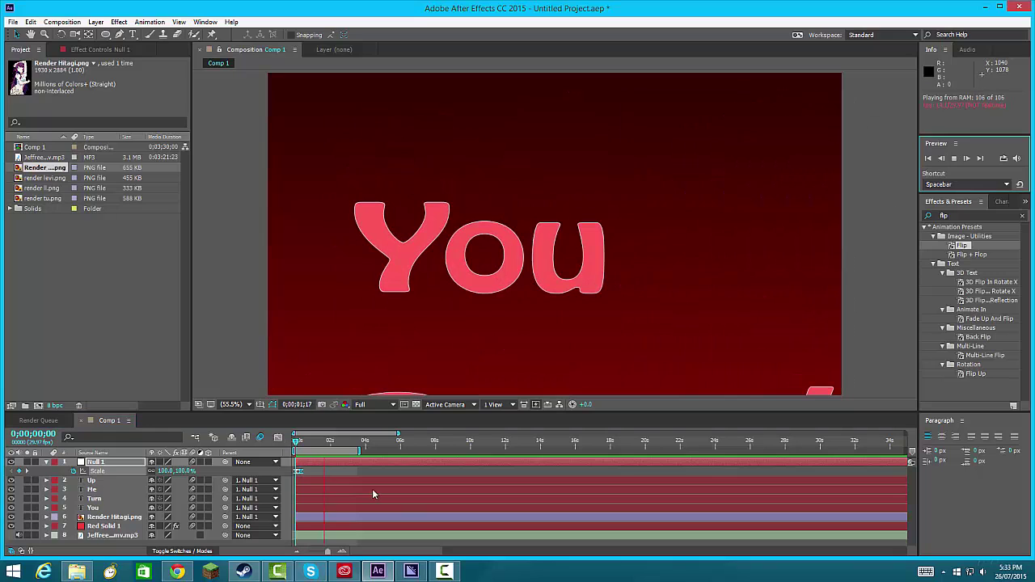
Step: Add a scale keyframe holding 206% on Null 1 at 0;00;00;10
{"action": "left_click", "coordinate": [299, 444]}
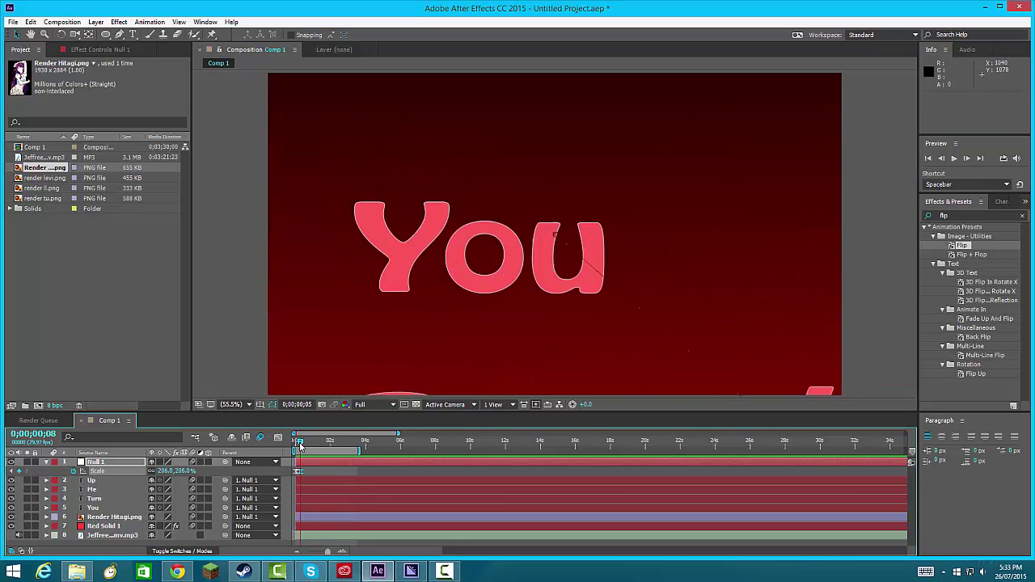
{"action": "left_click", "coordinate": [134, 461]}
{"action": "key", "text": "Page_Down"}
{"action": "key", "text": "Page_Down"}
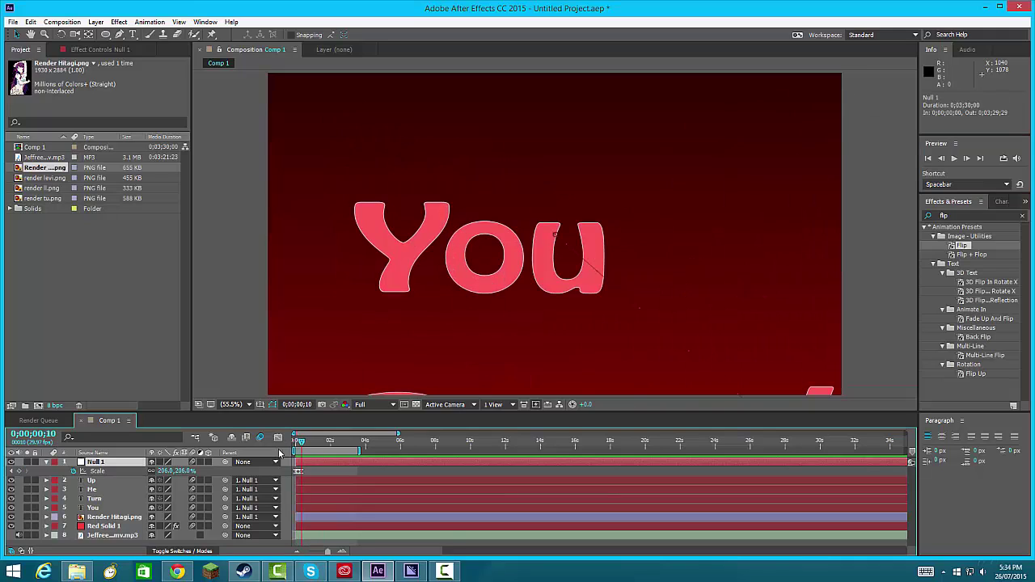
{"action": "left_click", "coordinate": [19, 471]}
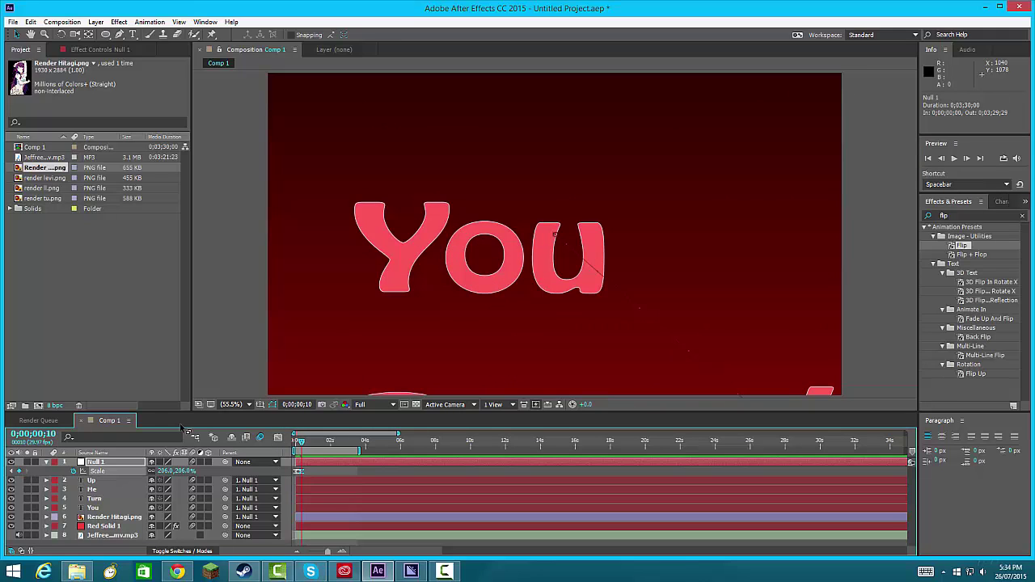
Step: Keyframe Null 1's position at 1855.0, 723.0 at 0;00;00;15 to bring the word Turn into view
{"action": "key", "text": "Page_Down"}
{"action": "key", "text": "Page_Down"}
{"action": "key", "text": "Page_Down"}
{"action": "left_click", "coordinate": [104, 463]}
{"action": "key", "text": "p"}
{"action": "left_click_drag", "start_coordinate": [160, 471], "coordinate": [97, 457]}
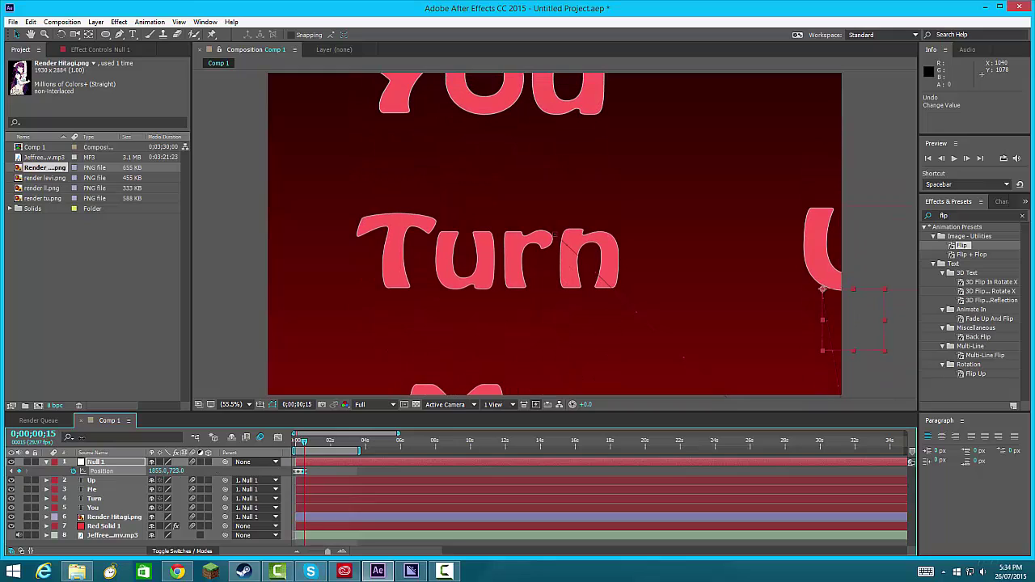
Step: Examine Null 1's position and scale keyframe timing around 0;00;00;08 and 0;00;00;10
{"action": "left_click", "coordinate": [97, 462]}
{"action": "key", "text": "s"}
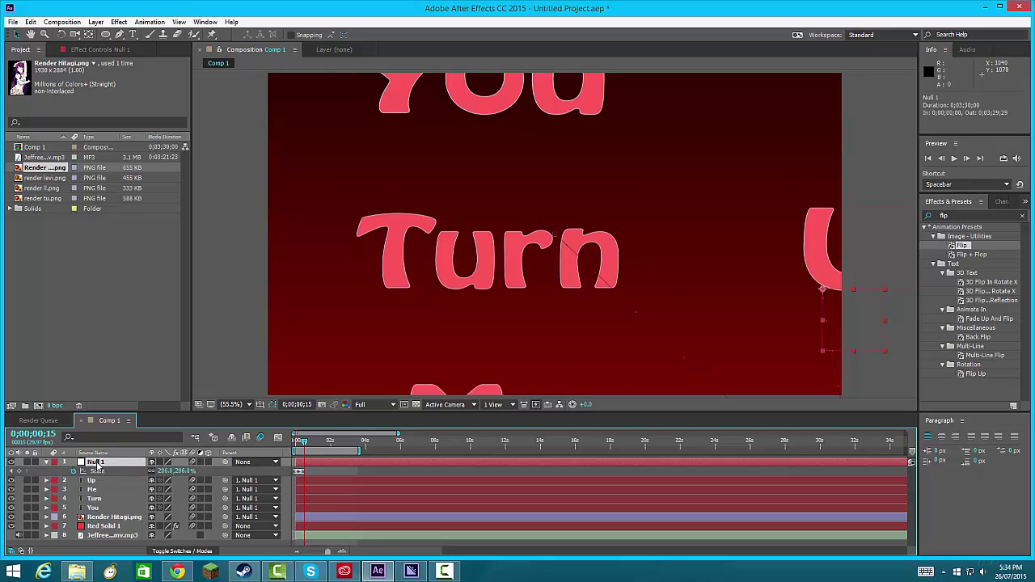
{"action": "key", "text": "p"}
{"action": "left_click", "coordinate": [10, 471]}
{"action": "key", "text": "s"}
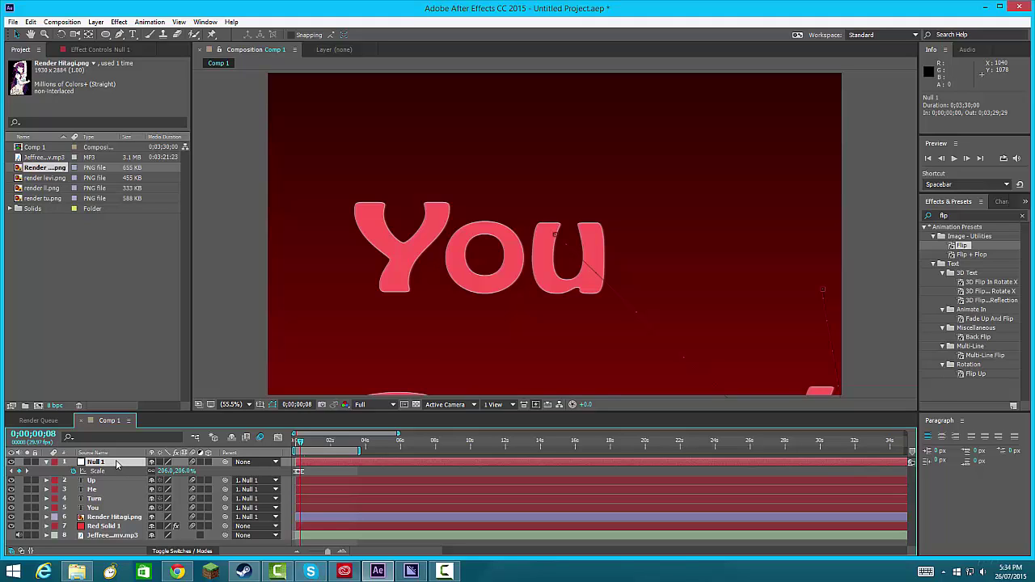
{"action": "key", "text": "p"}
{"action": "key", "text": "s"}
{"action": "left_click_drag", "start_coordinate": [318, 551], "coordinate": [331, 553]}
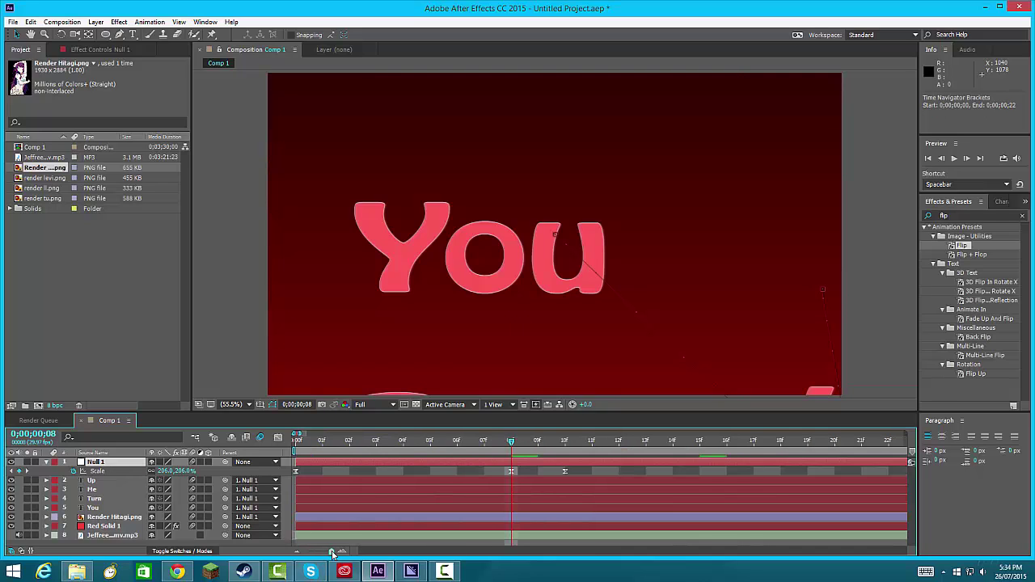
{"action": "left_click_drag", "start_coordinate": [513, 444], "coordinate": [574, 465]}
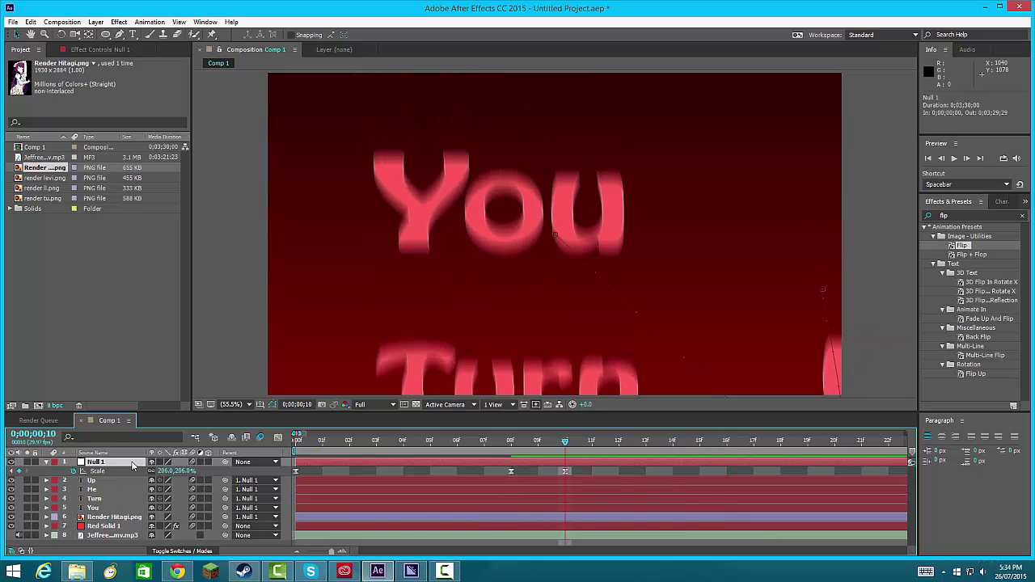
{"action": "key", "text": "p"}
Step: Keyframe Null 1's scale at 237% at 0;00;00;15 to enlarge the word Turn
{"action": "left_click_drag", "start_coordinate": [569, 446], "coordinate": [700, 446]}
{"action": "key", "text": "s"}
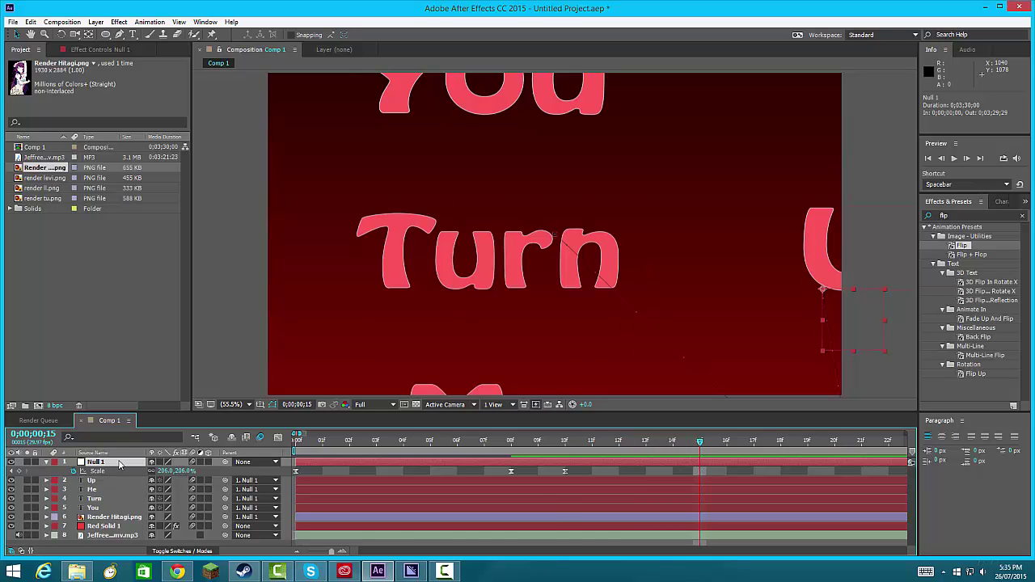
{"action": "left_click_drag", "start_coordinate": [164, 472], "coordinate": [189, 473]}
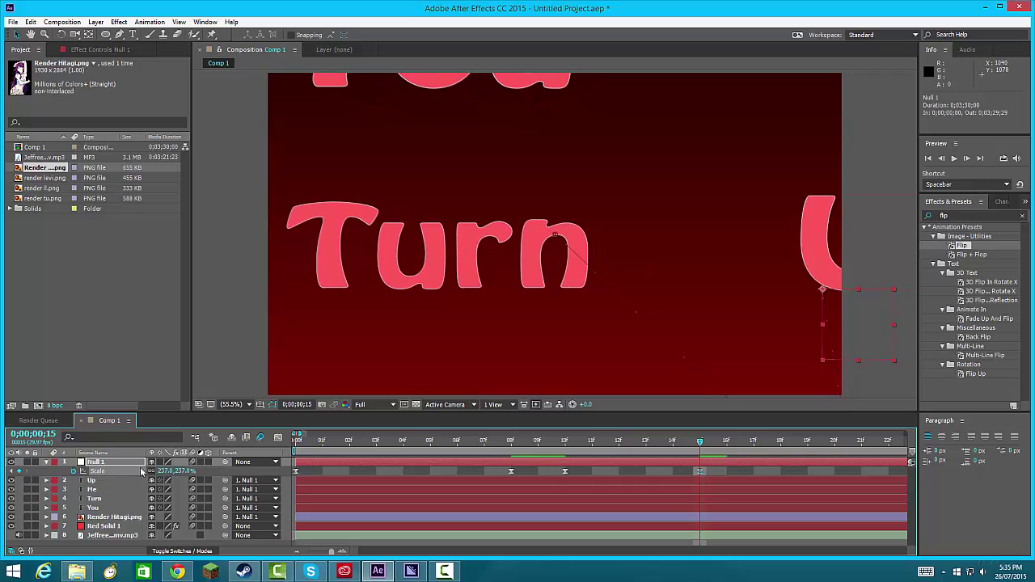
Step: Set Null 1's position at 0;00;00;15 to 2048.0, 689.0 to center the word Turn, and preview the animation
{"action": "key", "text": "p"}
{"action": "left_click_drag", "start_coordinate": [155, 470], "coordinate": [174, 470]}
{"action": "key", "text": "space"}
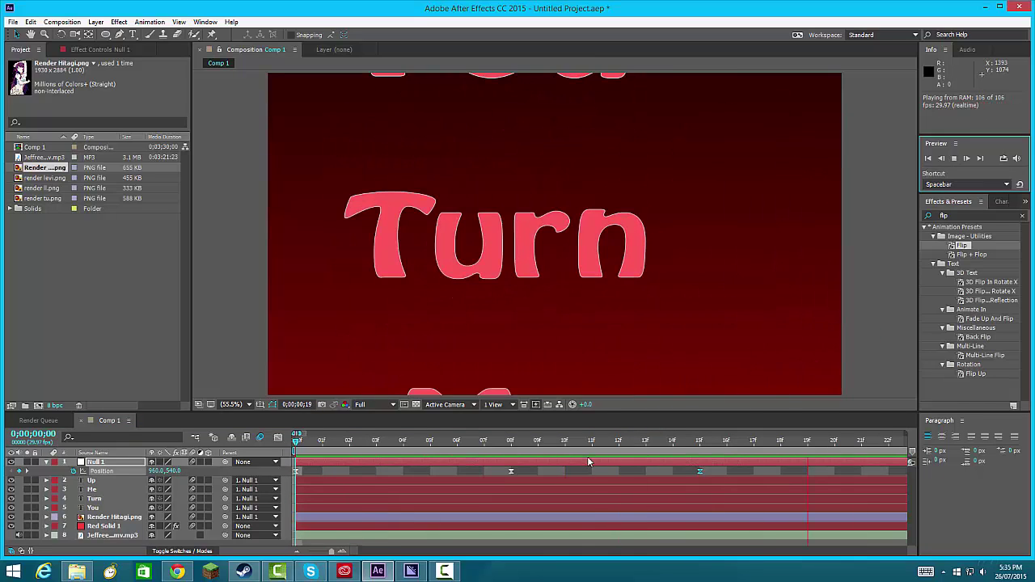
Step: Try changing Null 1's scale at 0;00;00;17, and undo the change
{"action": "left_click_drag", "start_coordinate": [302, 439], "coordinate": [754, 443]}
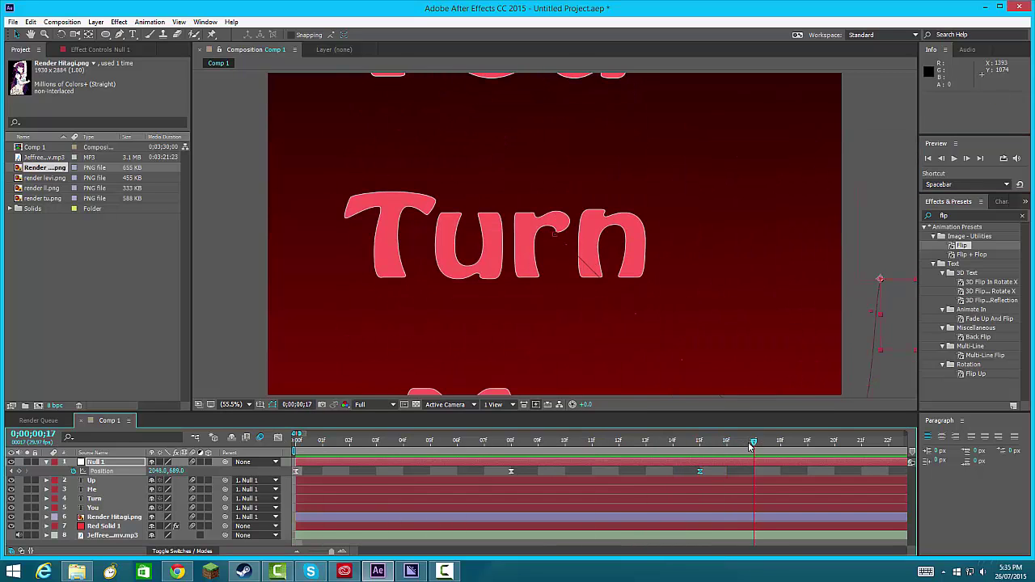
{"action": "key", "text": "s"}
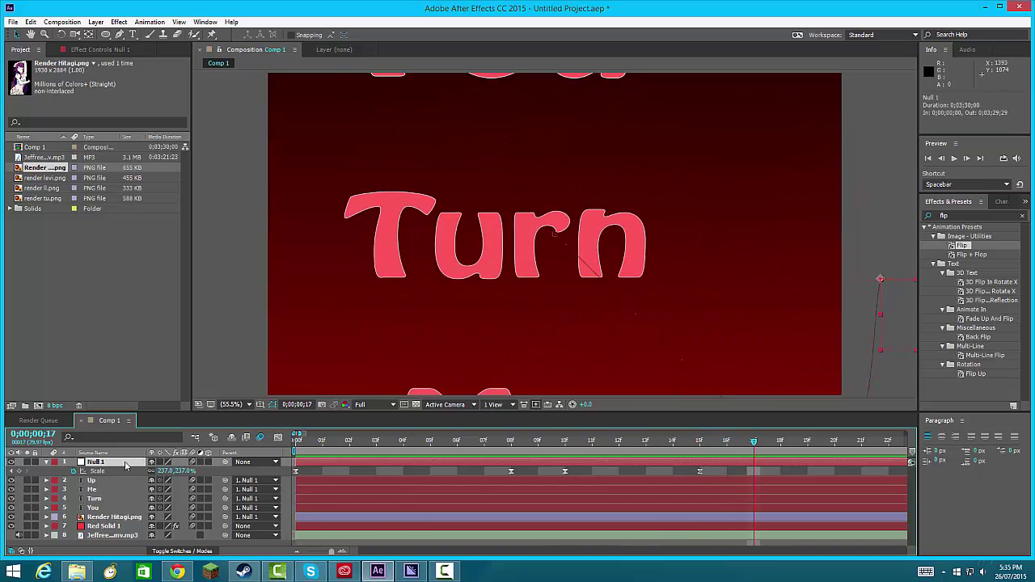
{"action": "left_click_drag", "start_coordinate": [163, 471], "coordinate": [172, 472]}
{"action": "key", "text": "ctrl+z"}
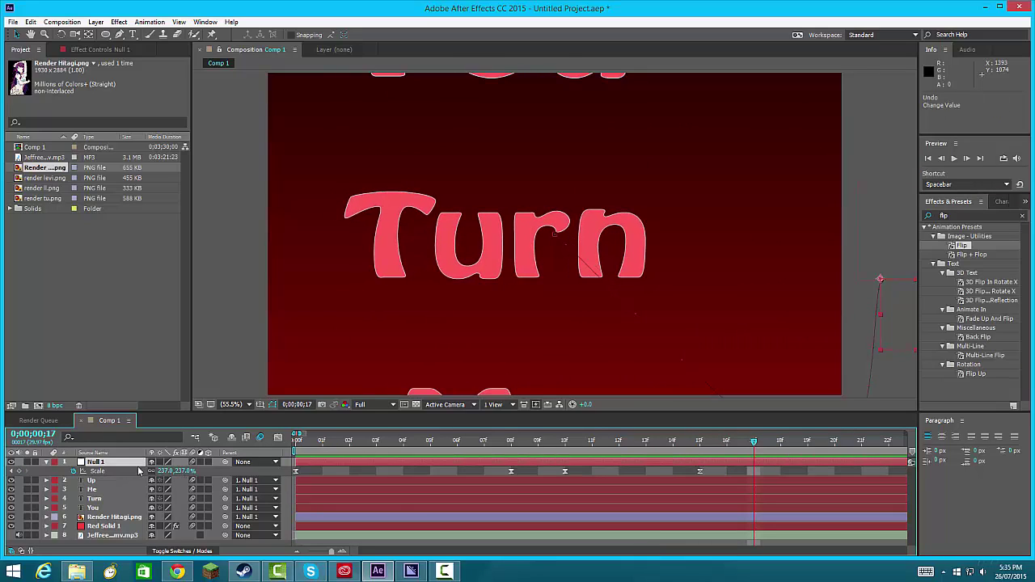
Step: Hold Null 1's position and scale on the word Turn with matching keyframes at 0;00;00;17
{"action": "key", "text": "p"}
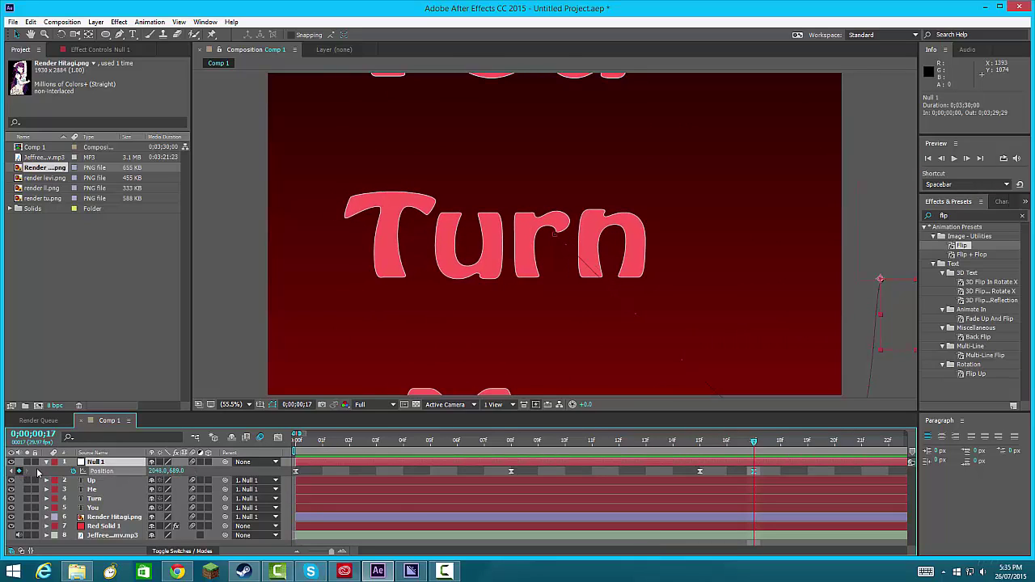
{"action": "key", "text": "s"}
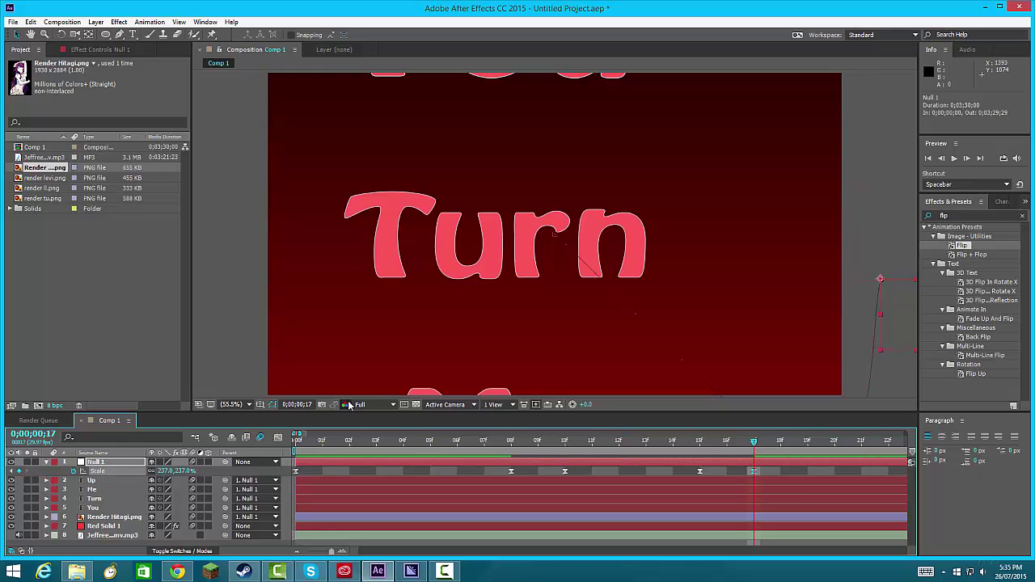
{"action": "key", "text": "space"}
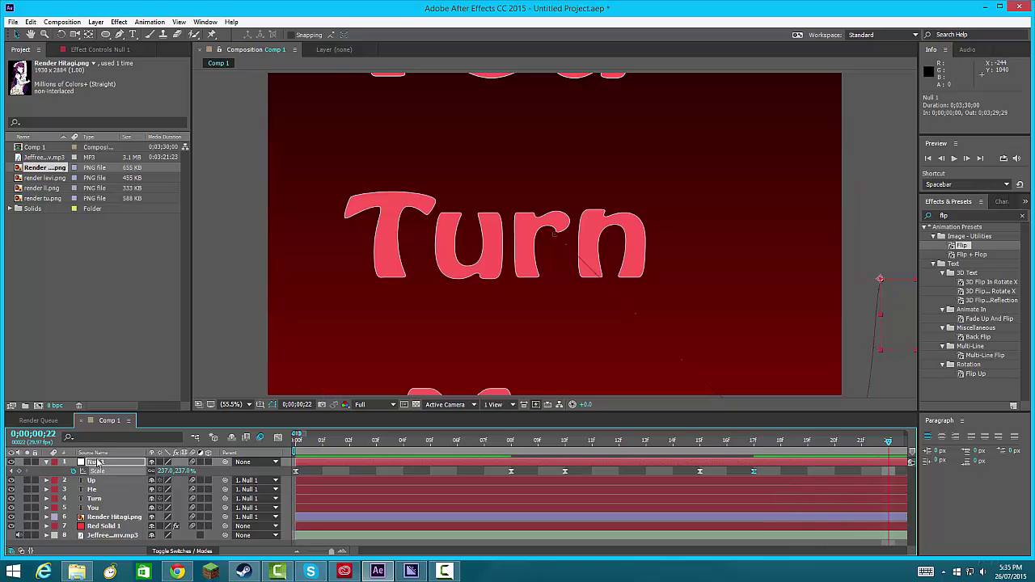
Step: Keyframe Null 1 at 0;00;00;22 with scale 258% and position 2212.0, -4.0 to center the word Me, and preview the animation
{"action": "key", "text": "p"}
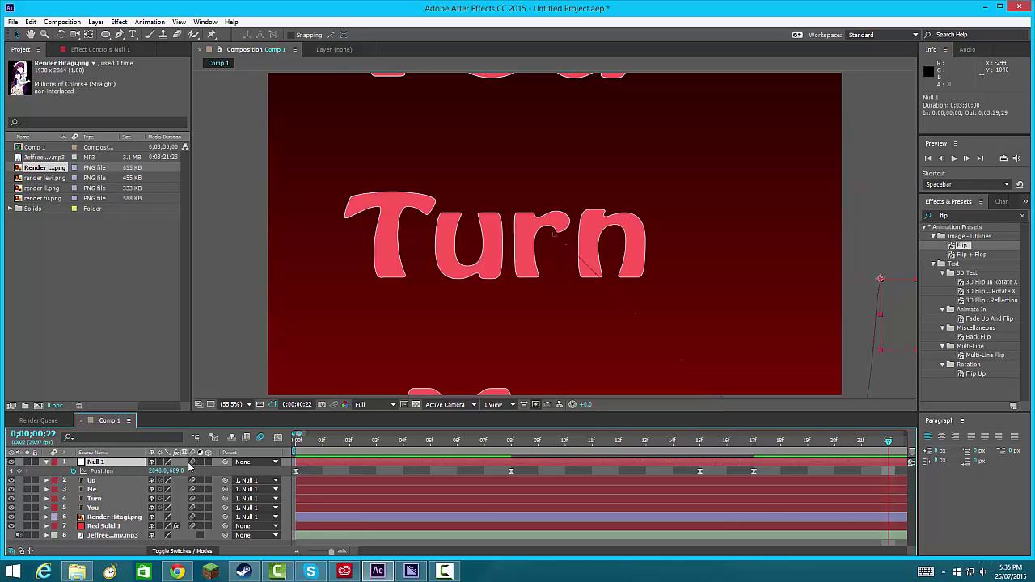
{"action": "left_click_drag", "start_coordinate": [154, 474], "coordinate": [11, 469]}
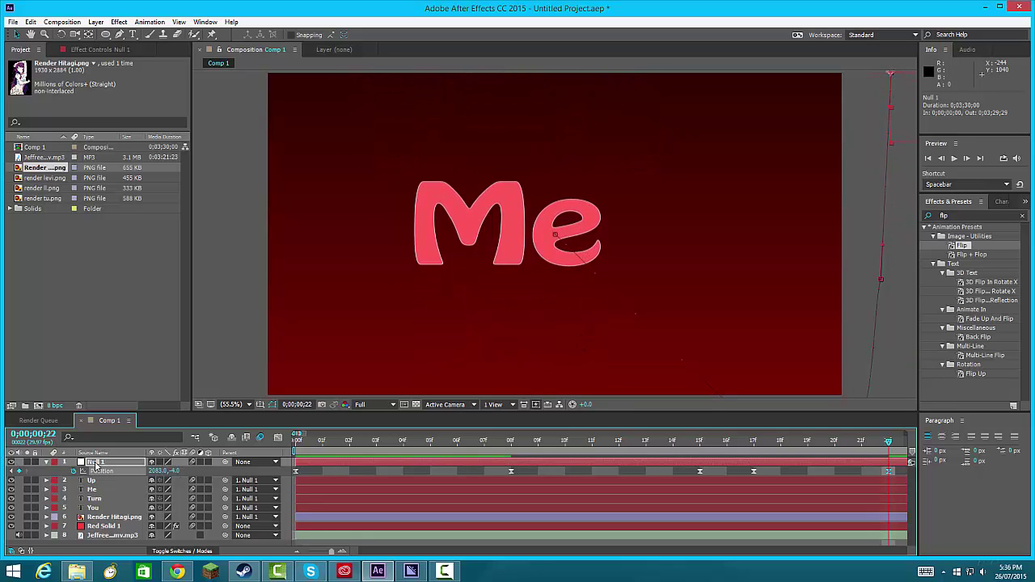
{"action": "key", "text": "s"}
{"action": "left_click_drag", "start_coordinate": [163, 472], "coordinate": [230, 474]}
{"action": "key", "text": "p"}
{"action": "key", "text": "space"}
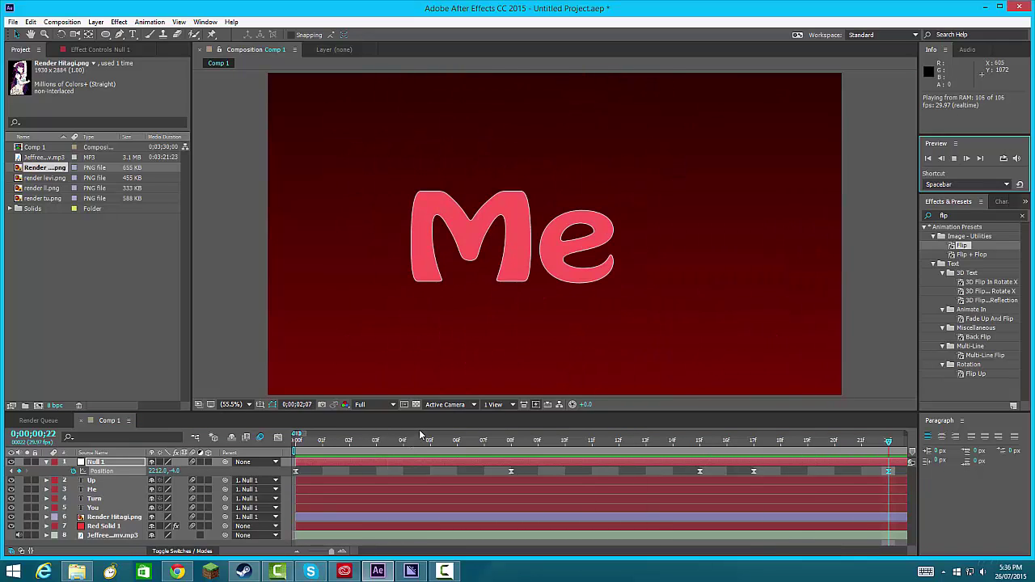
Step: Move Null 1's last position and scale keyframes to 0;00;00;19 and preview the faster transition to Me
{"action": "left_click", "coordinate": [308, 444]}
{"action": "left_click_drag", "start_coordinate": [309, 444], "coordinate": [811, 471]}
{"action": "left_click", "coordinate": [122, 463]}
{"action": "key", "text": "s"}
{"action": "left_click", "coordinate": [115, 462]}
{"action": "key", "text": "p"}
{"action": "key", "text": "space"}
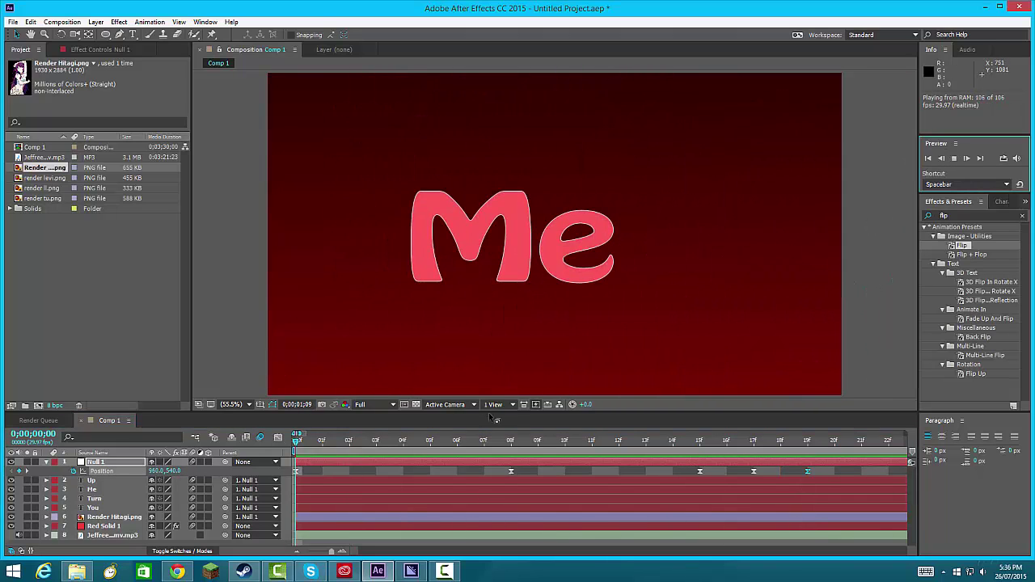
Step: Shift Null 1's last three position and scale keyframes one frame earlier, to frames 14, 16 and 18, and preview the animation
{"action": "left_click", "coordinate": [861, 443]}
{"action": "left_click_drag", "start_coordinate": [841, 465], "coordinate": [684, 470]}
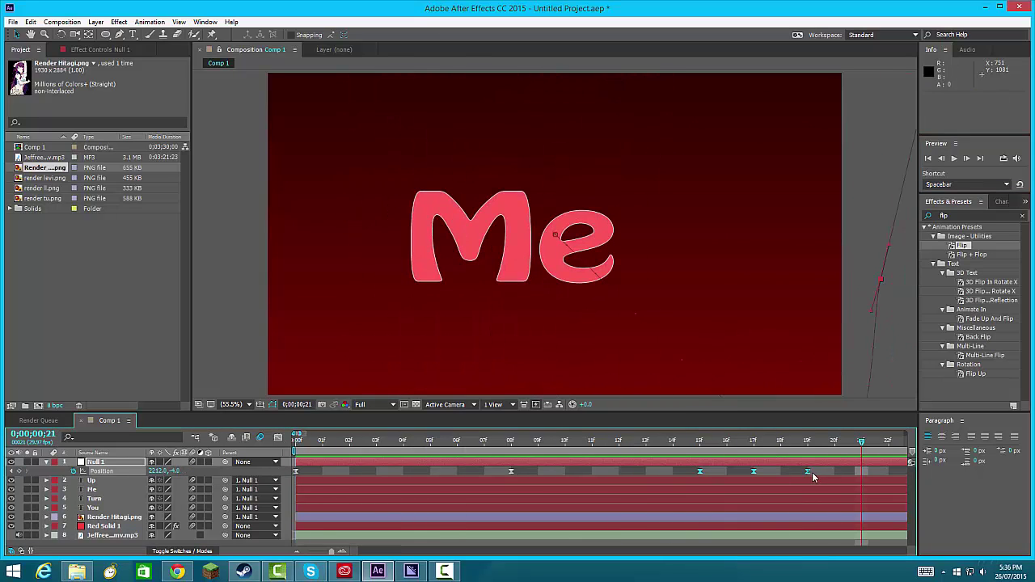
{"action": "left_click_drag", "start_coordinate": [807, 474], "coordinate": [688, 473]}
{"action": "key", "text": "s"}
{"action": "left_click_drag", "start_coordinate": [806, 473], "coordinate": [780, 472]}
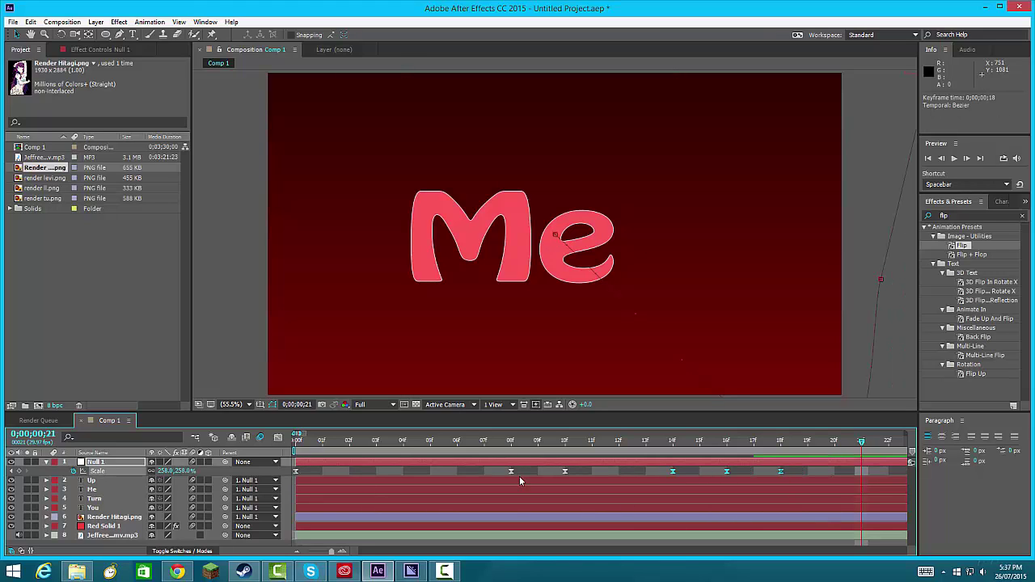
{"action": "left_click", "coordinate": [122, 463]}
{"action": "key", "text": "p"}
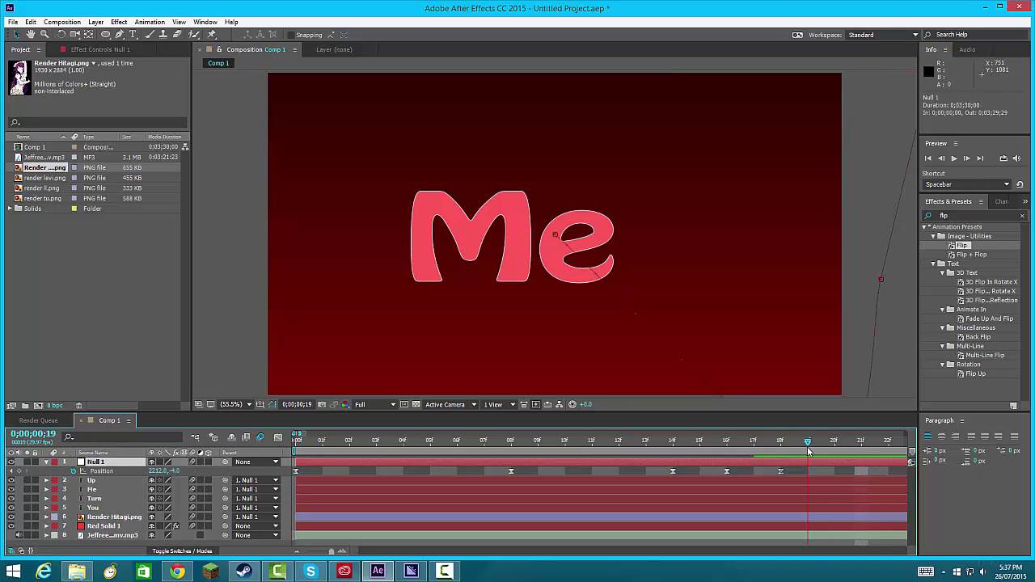
{"action": "left_click", "coordinate": [954, 159]}
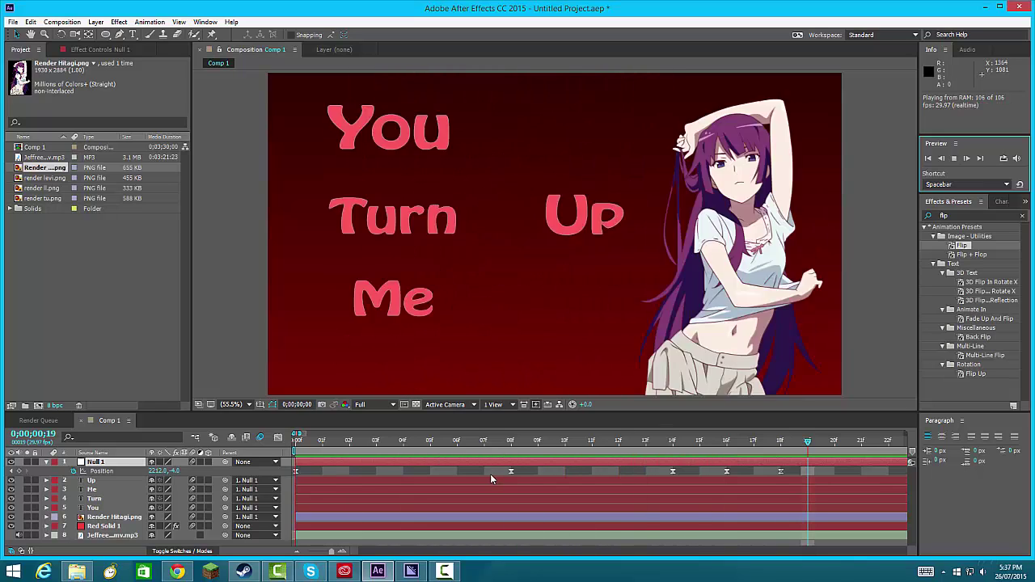
{"action": "key", "text": "space"}
Step: Hold Null 1's scale at 258% and position at 2212.0, -4.0 with keyframes at 0;00;00;19
{"action": "left_click_drag", "start_coordinate": [332, 552], "coordinate": [331, 550]}
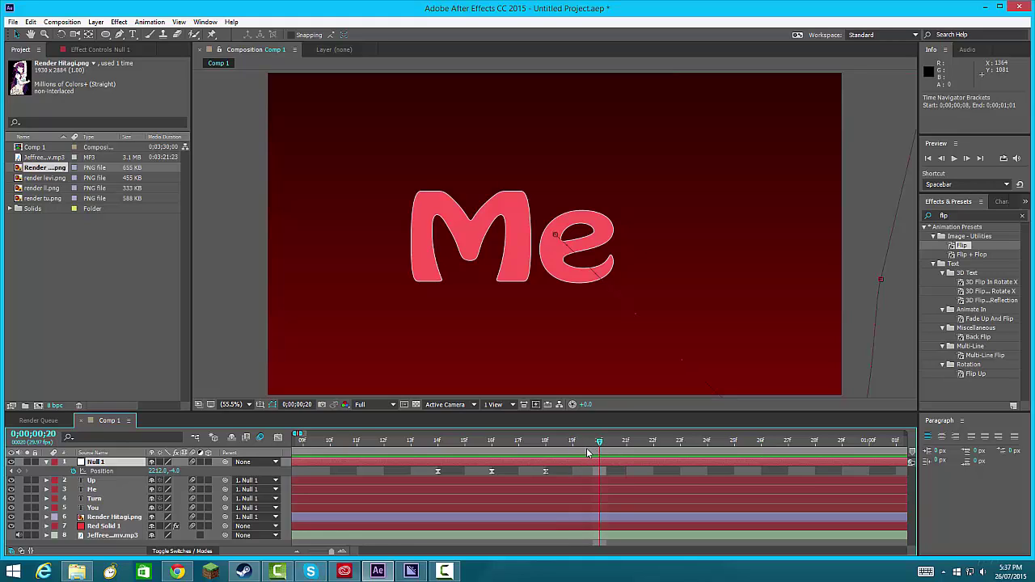
{"action": "key", "text": "Page_Up"}
{"action": "left_click_drag", "start_coordinate": [582, 445], "coordinate": [590, 445]}
{"action": "left_click", "coordinate": [121, 464]}
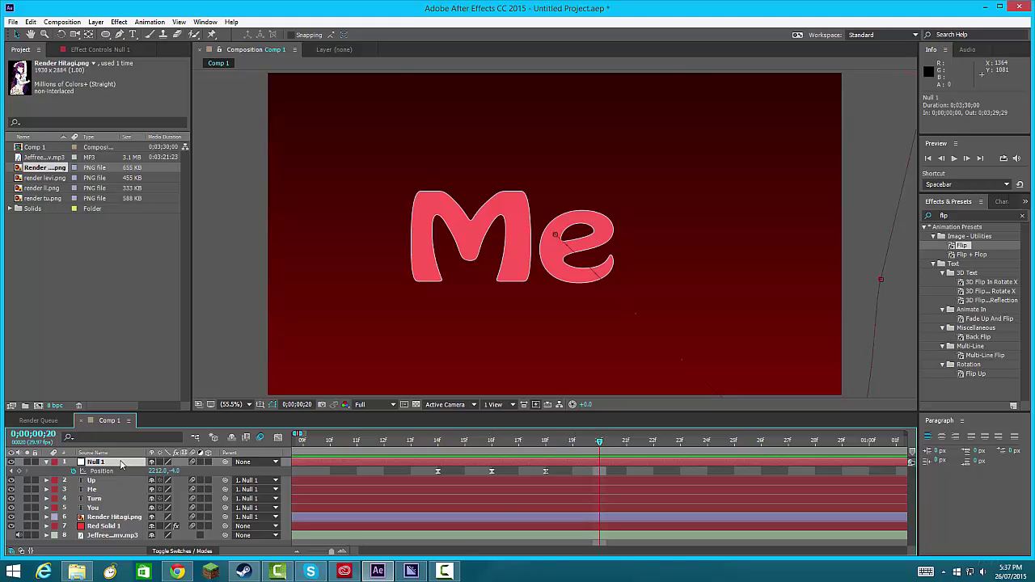
{"action": "left_click_drag", "start_coordinate": [600, 450], "coordinate": [572, 450]}
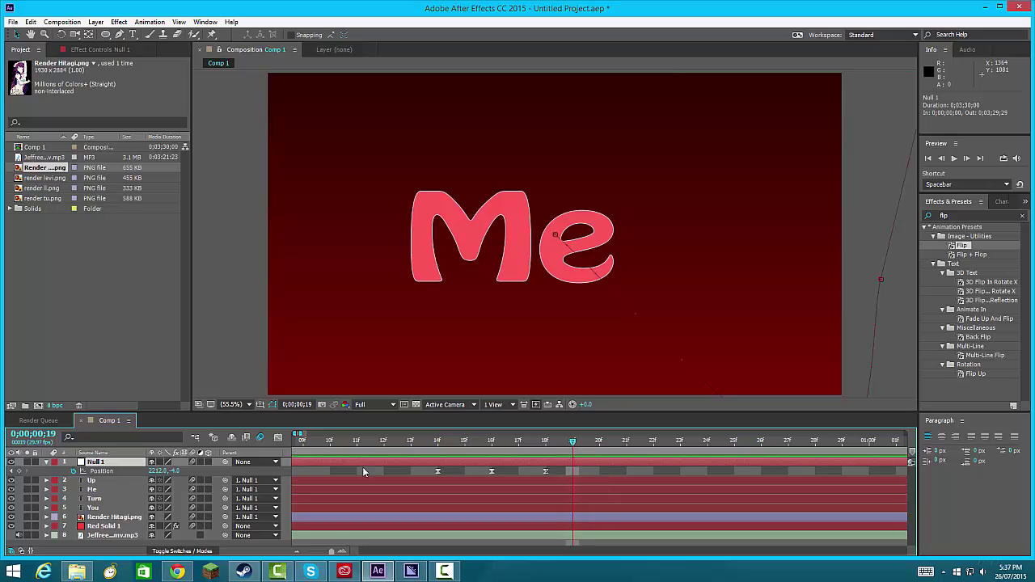
{"action": "key", "text": "s"}
{"action": "left_click", "coordinate": [19, 471]}
{"action": "left_click", "coordinate": [127, 464]}
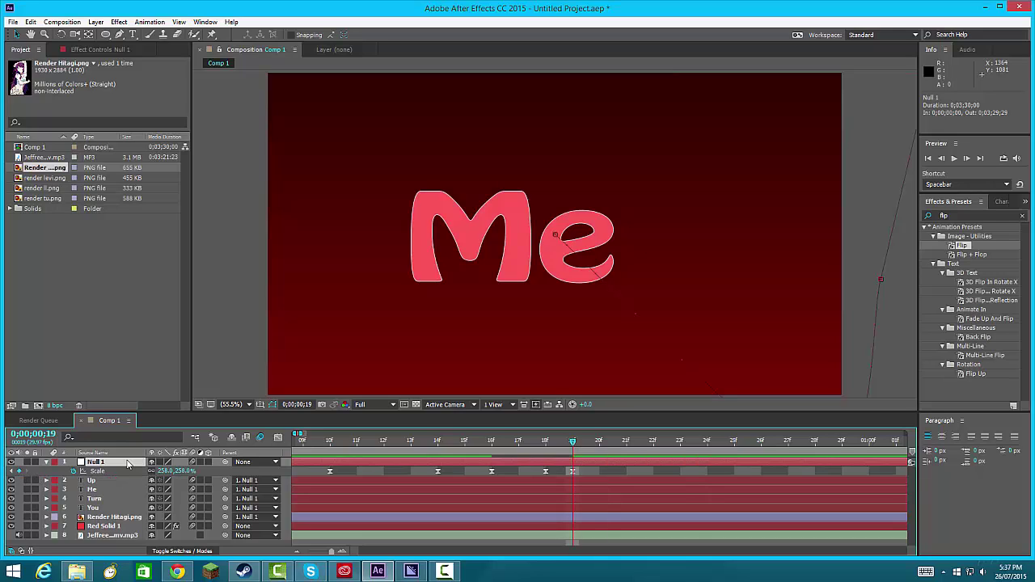
{"action": "key", "text": "p"}
{"action": "left_click_drag", "start_coordinate": [151, 471], "coordinate": [179, 471]}
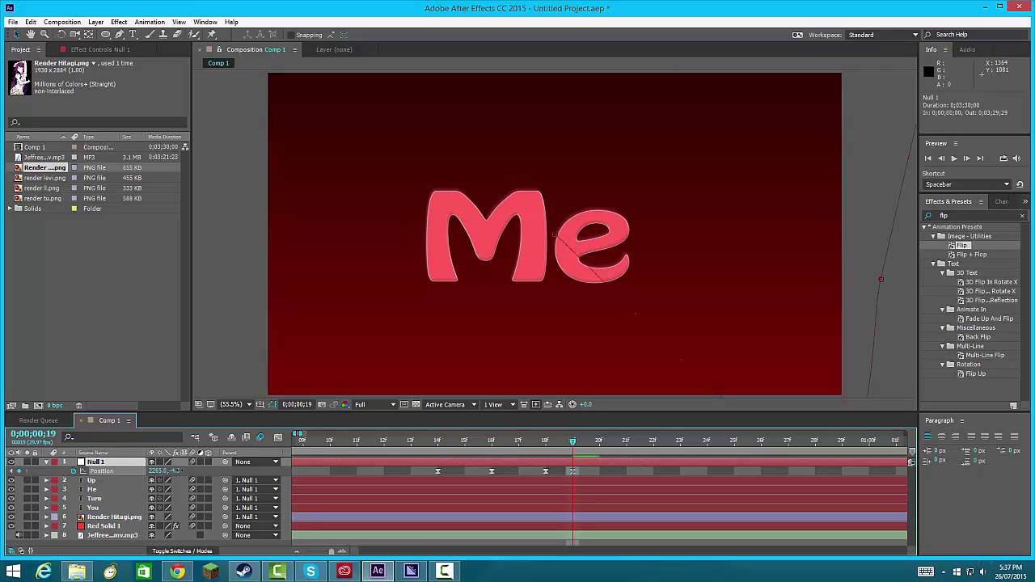
{"action": "key", "text": "ctrl+z"}
Step: Keyframe Null 1's scale at 197% at 0;00;00;21 for the word Up
{"action": "left_click_drag", "start_coordinate": [571, 443], "coordinate": [626, 443]}
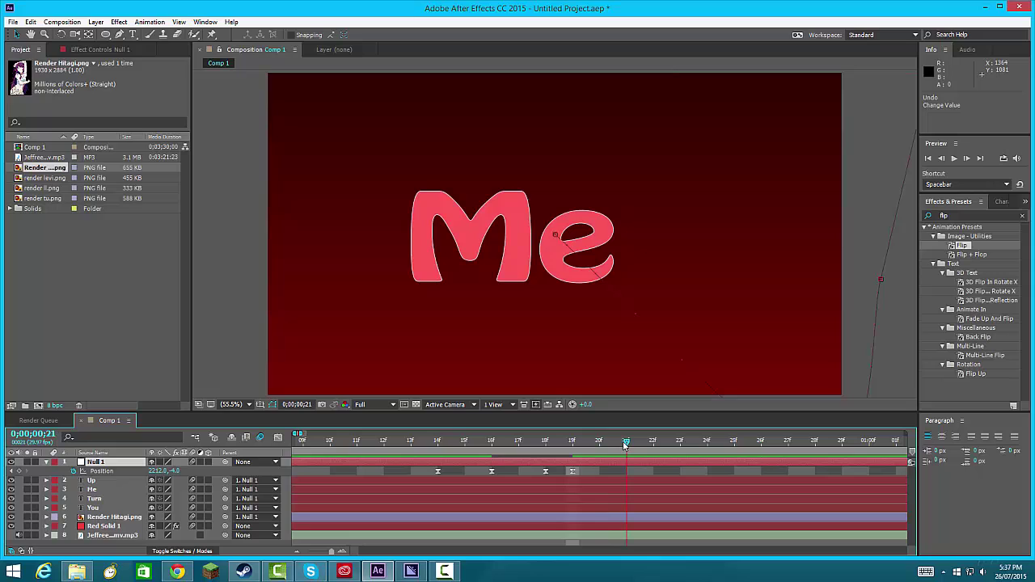
{"action": "left_click_drag", "start_coordinate": [159, 471], "coordinate": [165, 471]}
{"action": "left_click", "coordinate": [134, 463]}
{"action": "key", "text": "s"}
{"action": "left_click_drag", "start_coordinate": [166, 471], "coordinate": [87, 477]}
Step: Set Null 1's position at 0;00;00;21 to 600.0, 644.0 to bring the word Up into view, and preview the animation
{"action": "key", "text": "p"}
{"action": "left_click_drag", "start_coordinate": [159, 473], "coordinate": [420, 478]}
{"action": "left_click_drag", "start_coordinate": [155, 473], "coordinate": [61, 475]}
{"action": "left_click_drag", "start_coordinate": [155, 472], "coordinate": [89, 473]}
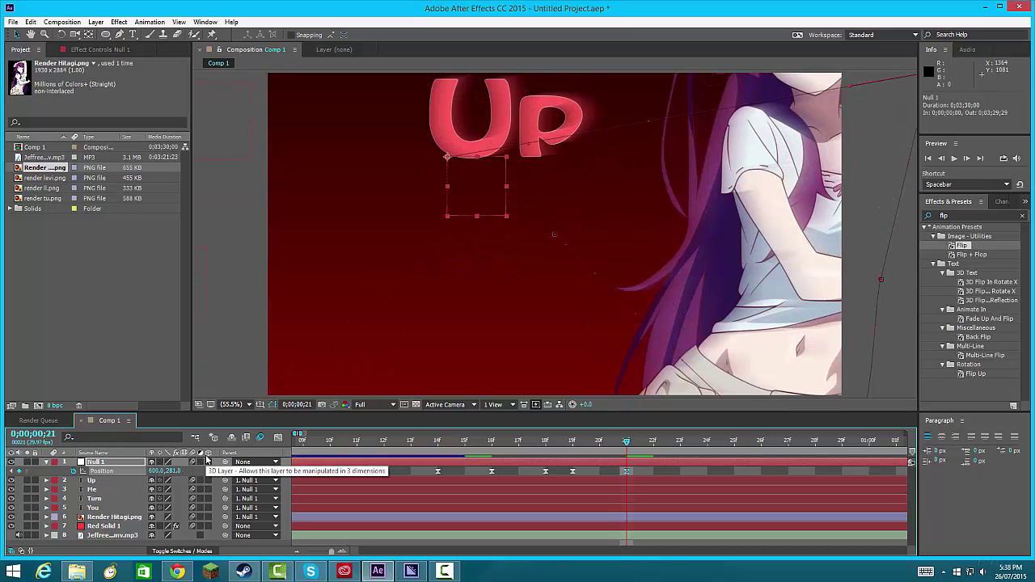
{"action": "left_click_drag", "start_coordinate": [175, 471], "coordinate": [267, 472]}
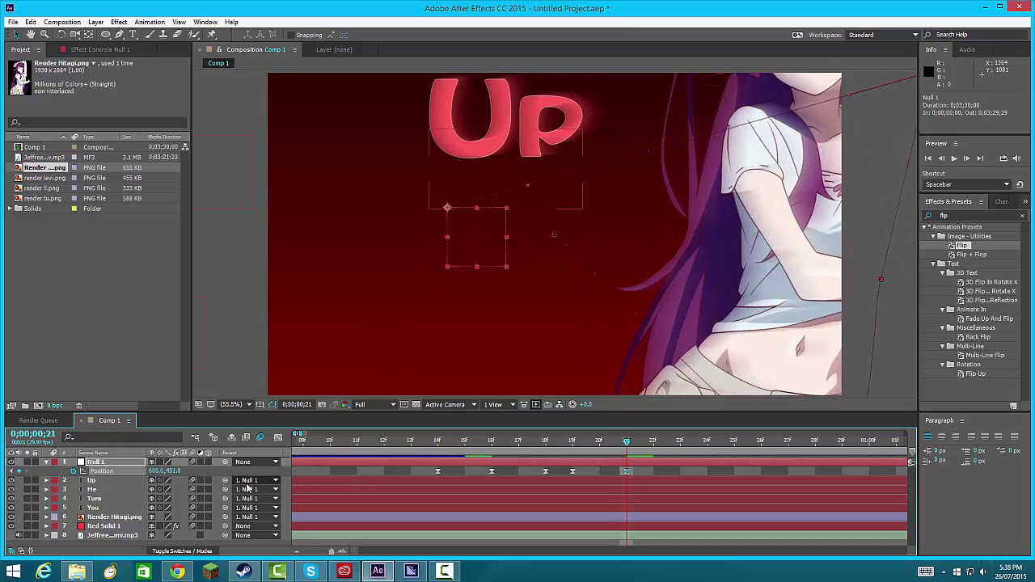
{"action": "left_click_drag", "start_coordinate": [179, 473], "coordinate": [243, 479]}
{"action": "key", "text": "ctrl+z"}
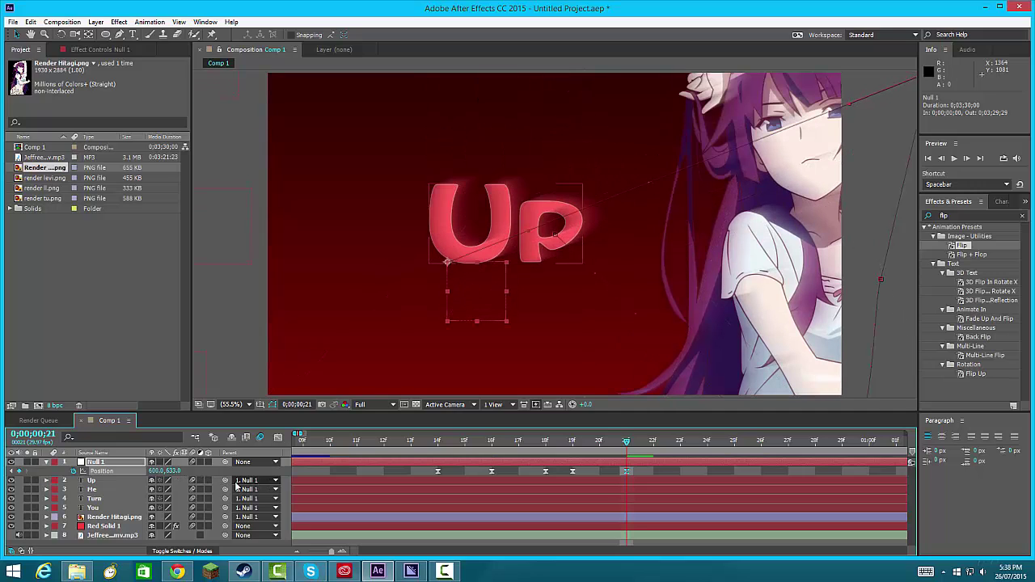
{"action": "left_click_drag", "start_coordinate": [178, 474], "coordinate": [187, 476]}
{"action": "left_click_drag", "start_coordinate": [615, 447], "coordinate": [330, 458]}
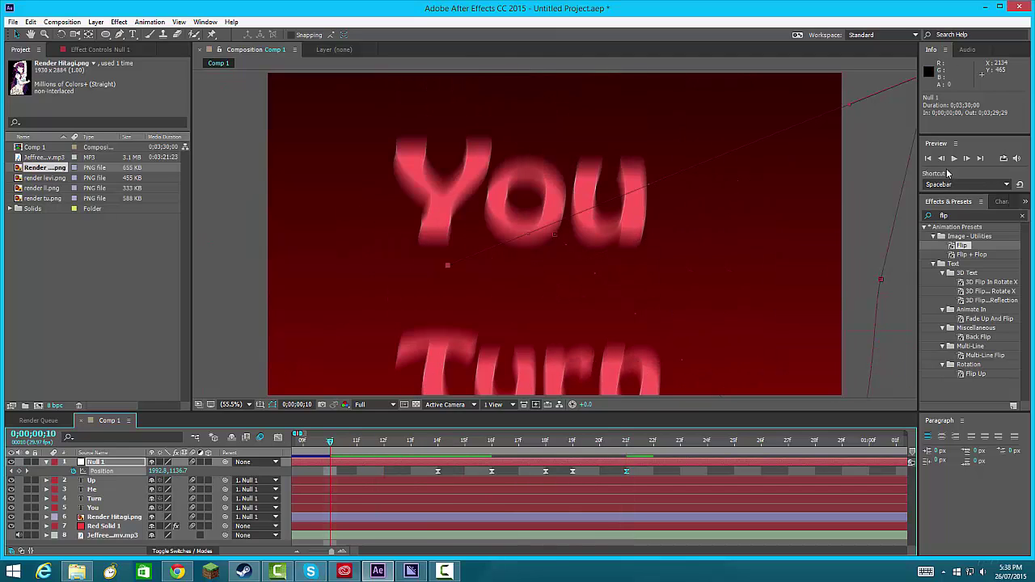
{"action": "key", "text": "space"}
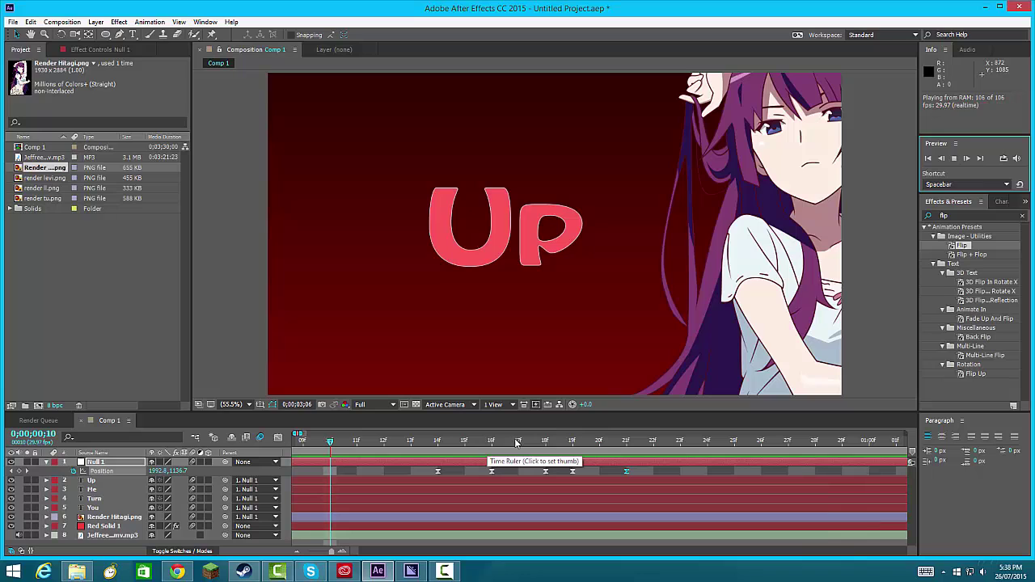
Step: Hold Null 1's position and scale on the word Up with matching keyframes at 0;00;00;25
{"action": "left_click_drag", "start_coordinate": [516, 440], "coordinate": [787, 451]}
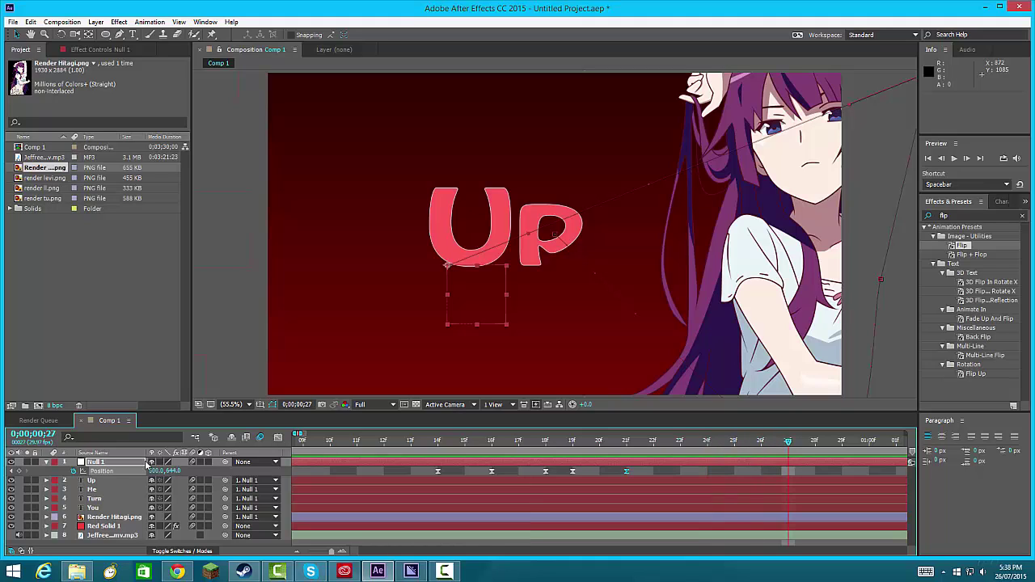
{"action": "left_click", "coordinate": [119, 463]}
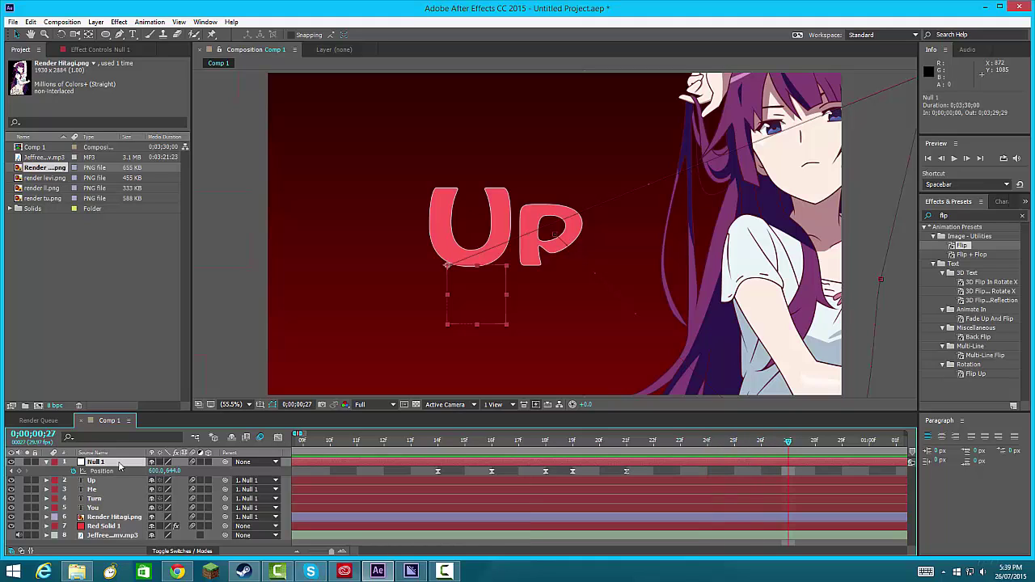
{"action": "left_click", "coordinate": [18, 470]}
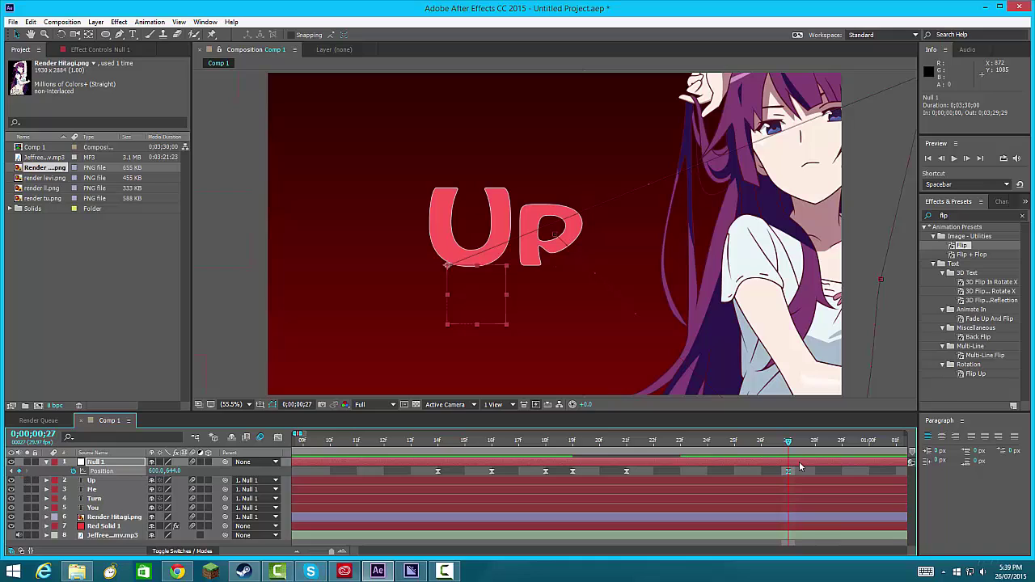
{"action": "left_click_drag", "start_coordinate": [790, 474], "coordinate": [737, 473]}
{"action": "left_click_drag", "start_coordinate": [788, 443], "coordinate": [735, 444]}
{"action": "key", "text": "s"}
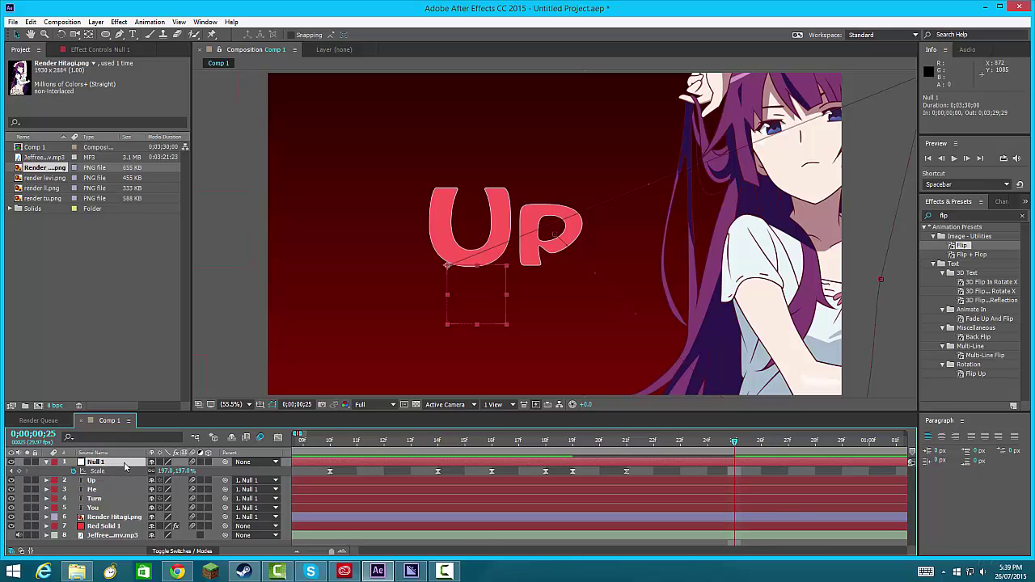
{"action": "left_click", "coordinate": [20, 471]}
Step: Keyframe Null 1's scale at 100% at 0;00;00;29 to zoom back out
{"action": "left_click_drag", "start_coordinate": [734, 445], "coordinate": [759, 445]}
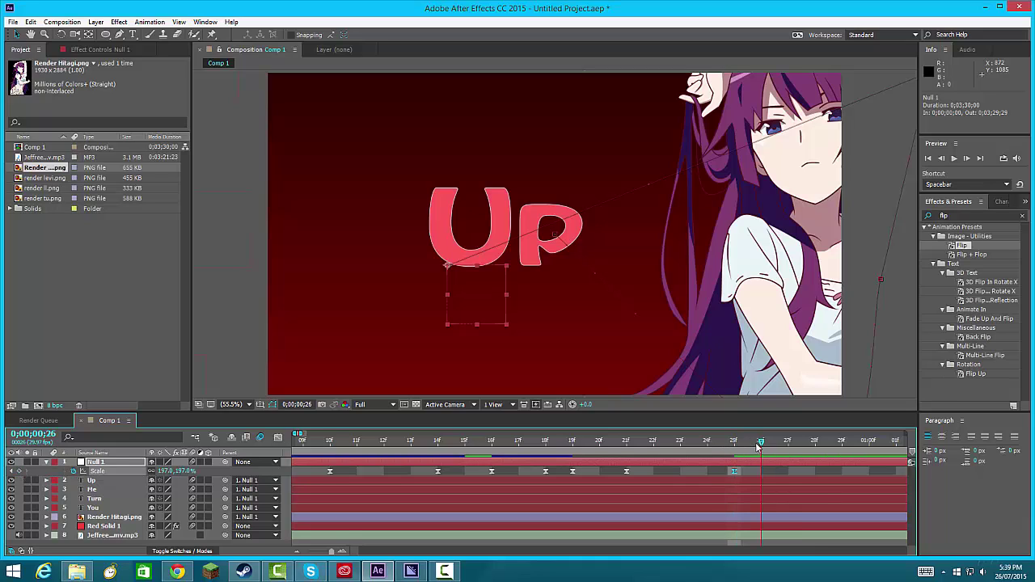
{"action": "key", "text": "Page_Down"}
{"action": "key", "text": "Page_Down"}
{"action": "key", "text": "Page_Down"}
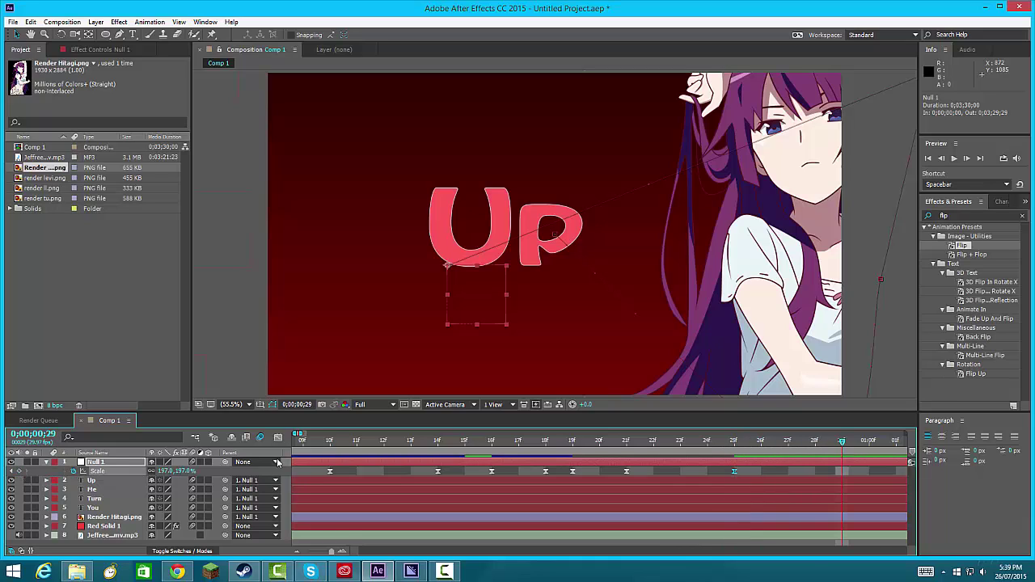
{"action": "left_click", "coordinate": [166, 471]}
{"action": "key", "text": "Return"}
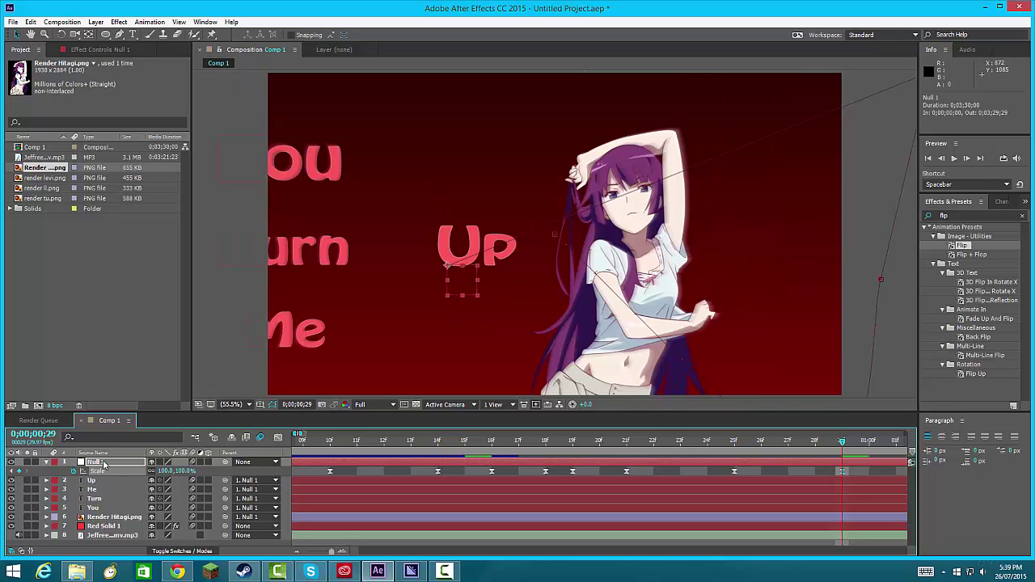
Step: Set Null 1's position at 0;00;00;29 to 1002.0, 540.0 to bring all the words and the character into view
{"action": "left_click", "coordinate": [104, 464]}
{"action": "key", "text": "p"}
{"action": "left_click_drag", "start_coordinate": [153, 472], "coordinate": [302, 469]}
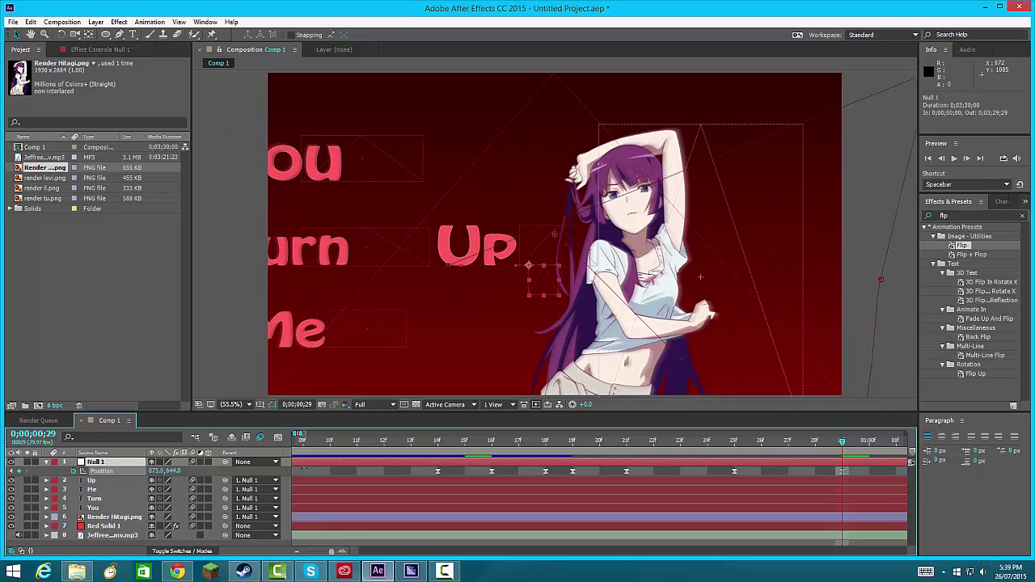
{"action": "left_click_drag", "start_coordinate": [166, 471], "coordinate": [335, 469]}
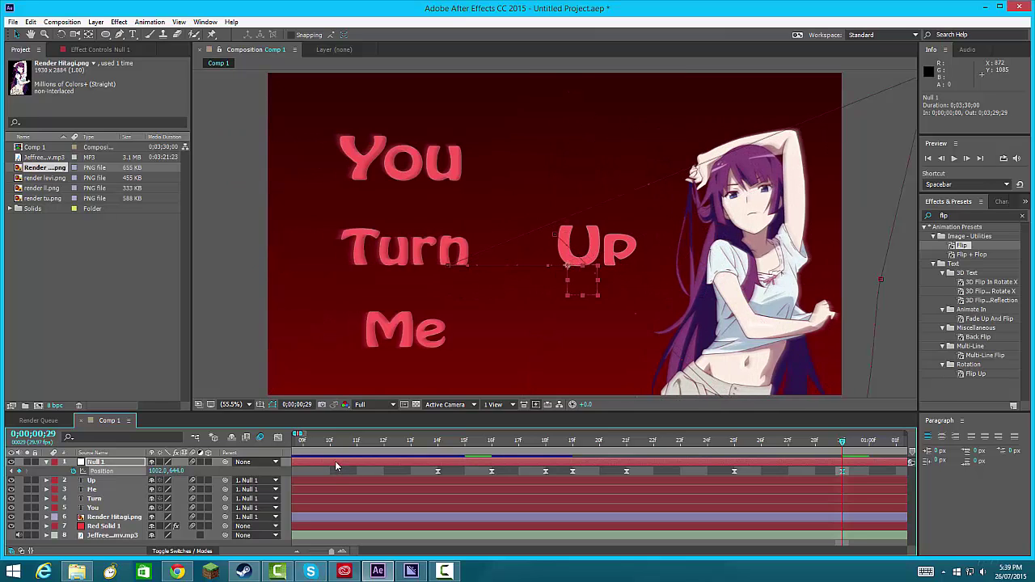
{"action": "left_click_drag", "start_coordinate": [176, 472], "coordinate": [126, 467]}
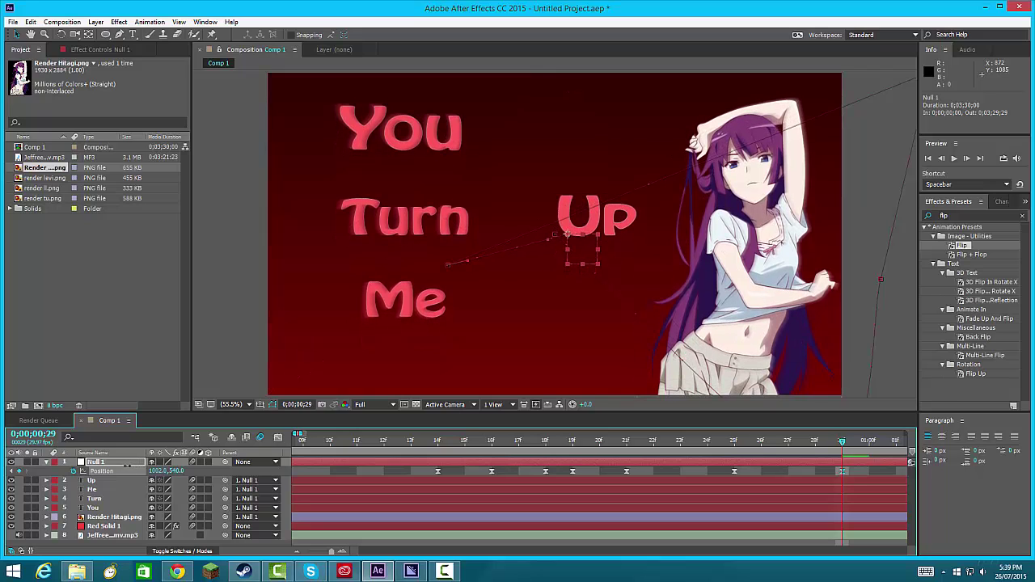